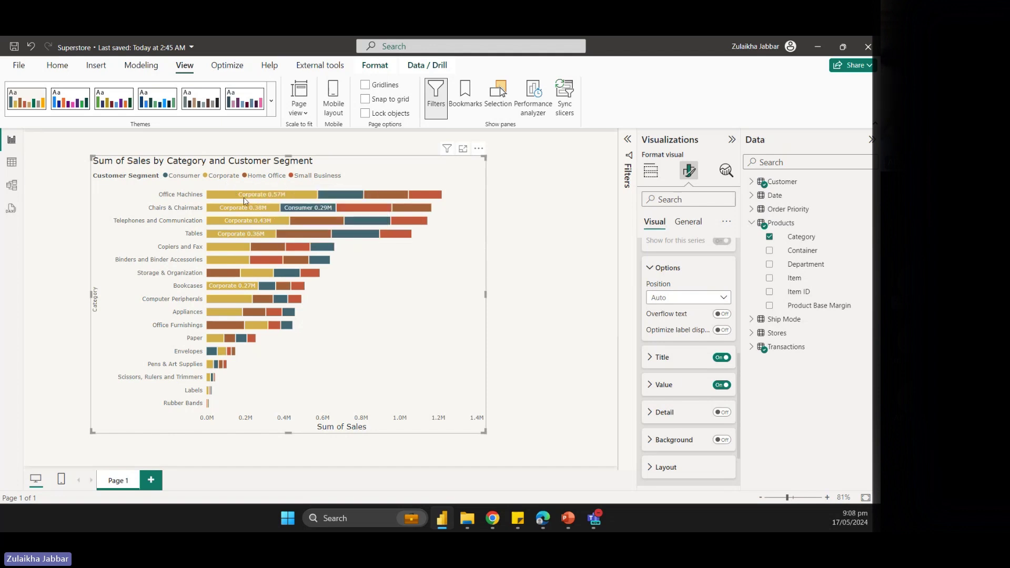
Switch the data label title off and on to compare the bar labels with and without the segment name
mouse_move(244, 200)
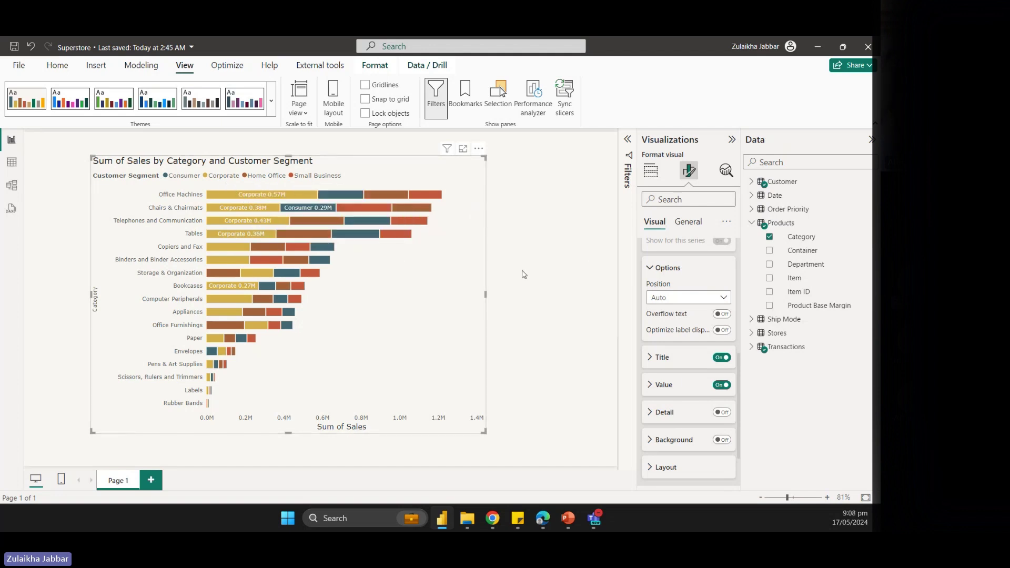
left_click(725, 360)
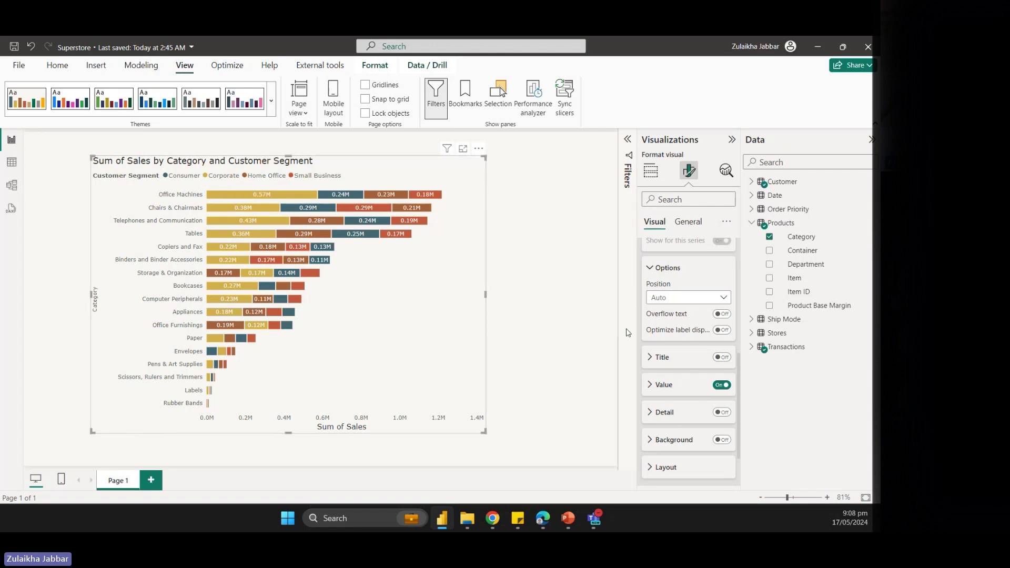
left_click(722, 357)
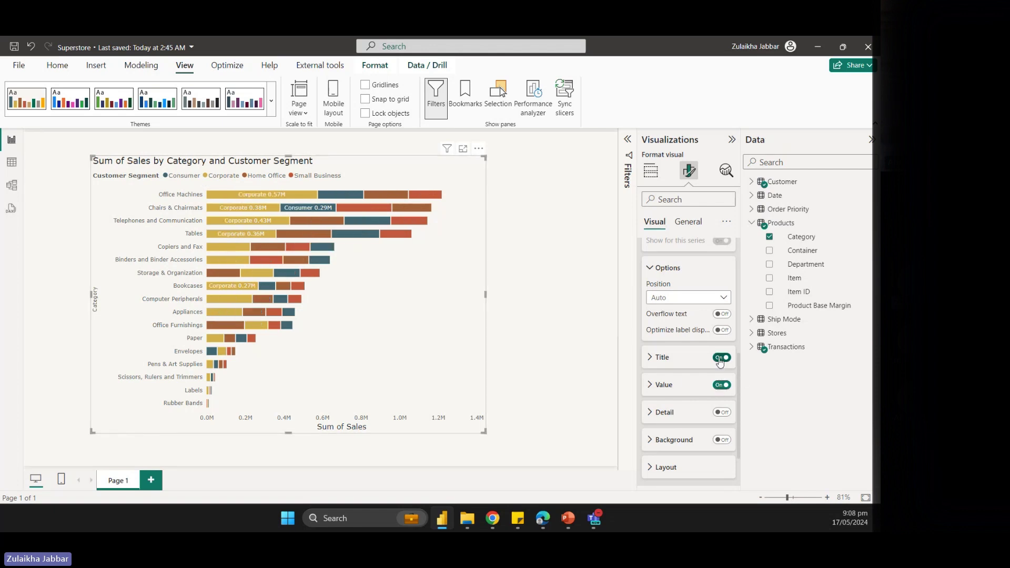
left_click(722, 359)
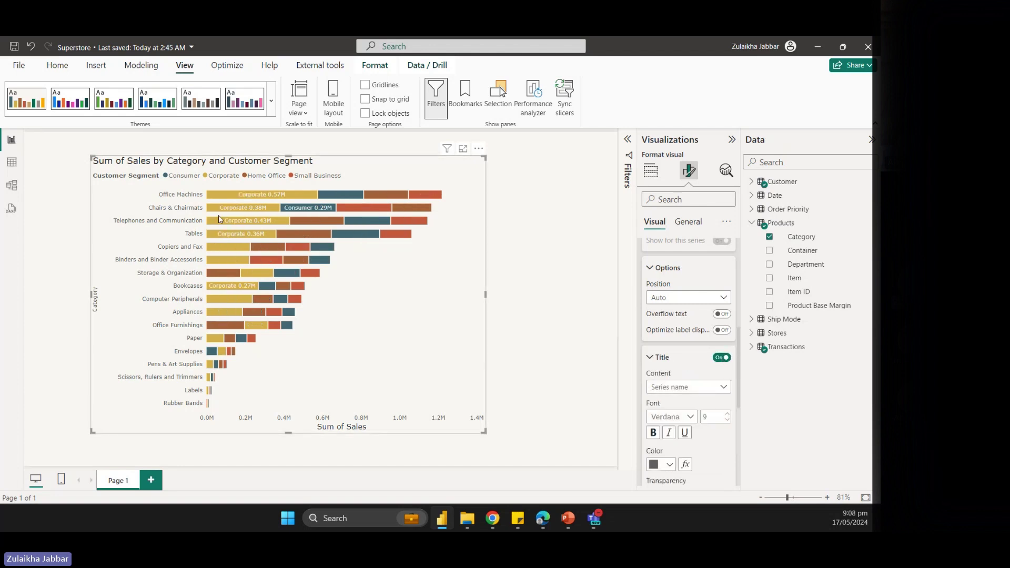
left_click(723, 358)
left_click(662, 358)
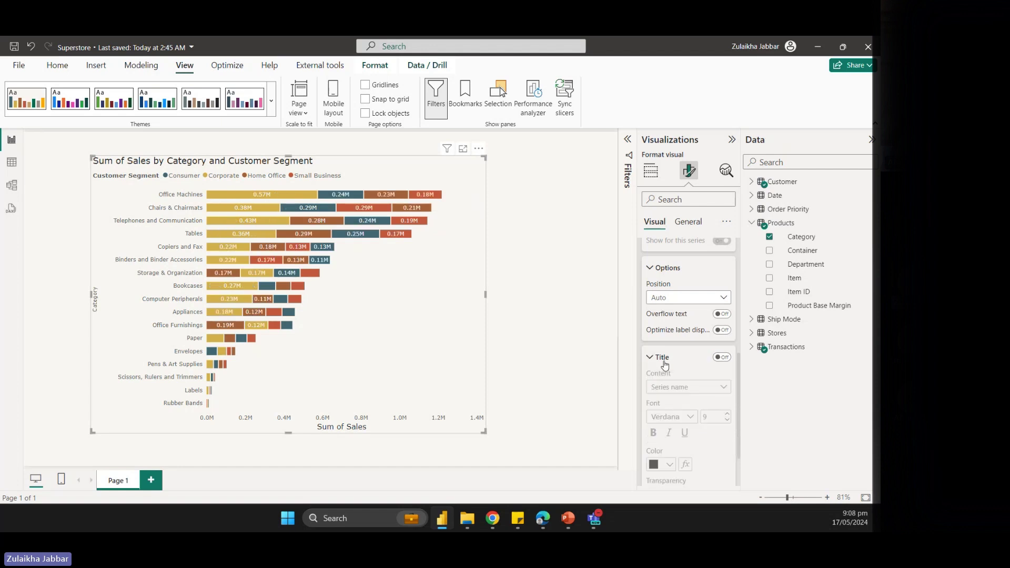
scroll(661, 358, "down", 2)
left_click(726, 285)
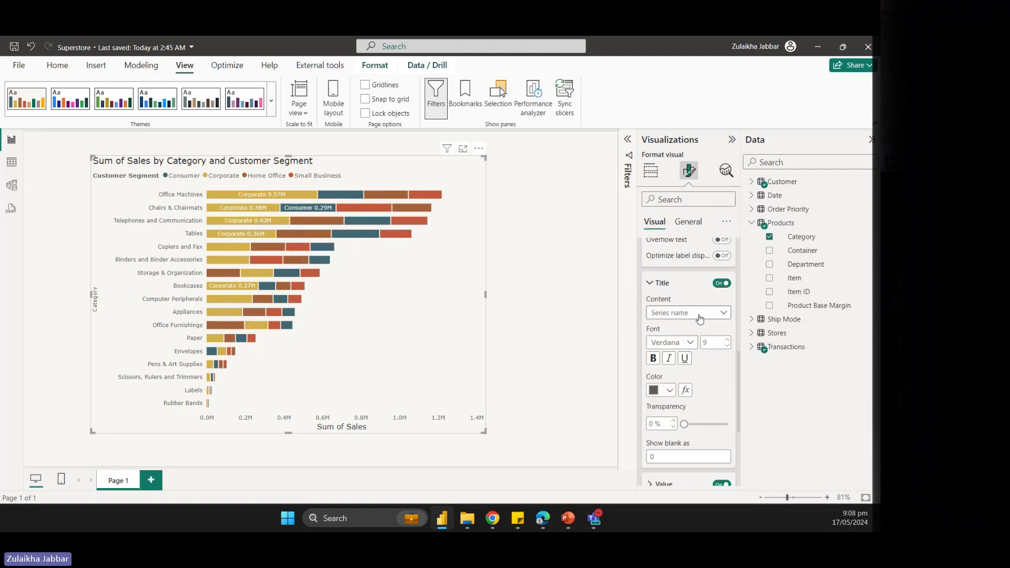
Examine the data label title's content choices and its font, color, transparency and blank-value options
left_click(701, 318)
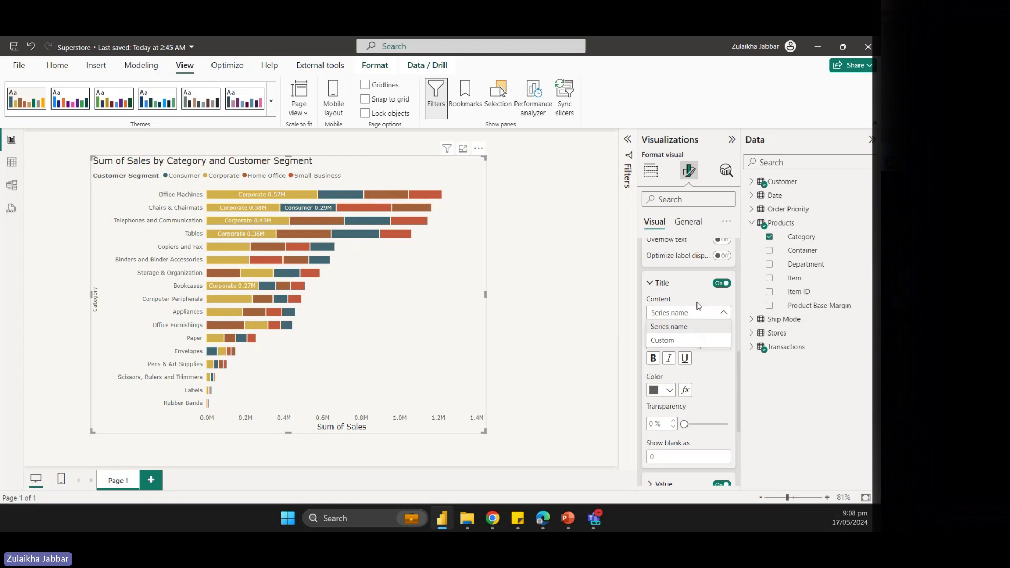
left_click(700, 312)
left_click(690, 343)
left_click(690, 343)
scroll(681, 308, "down", 2)
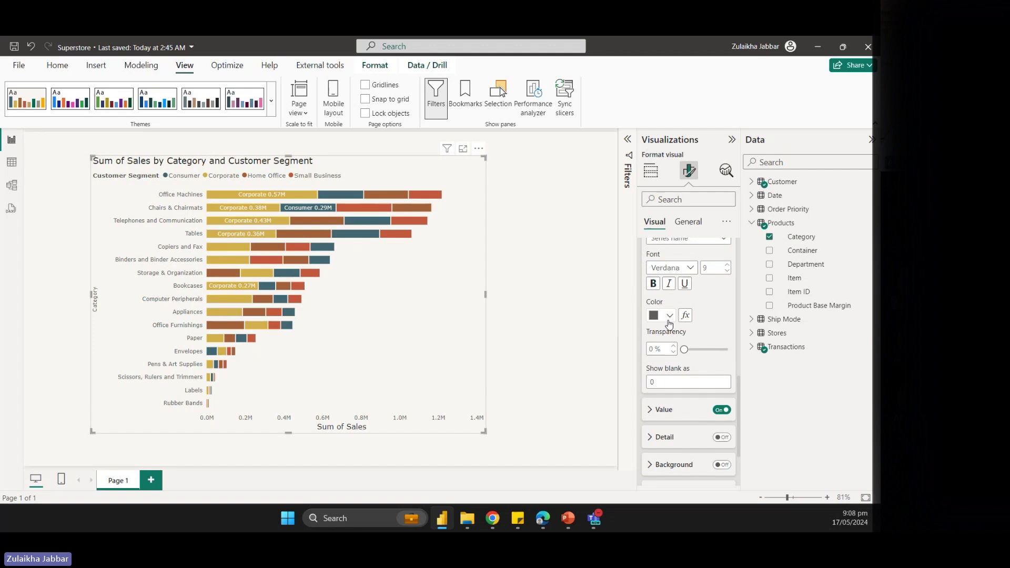
mouse_move(683, 350)
left_mouse_down()
mouse_move(701, 351)
mouse_move(682, 355)
left_mouse_up()
scroll(681, 367, "up", 3)
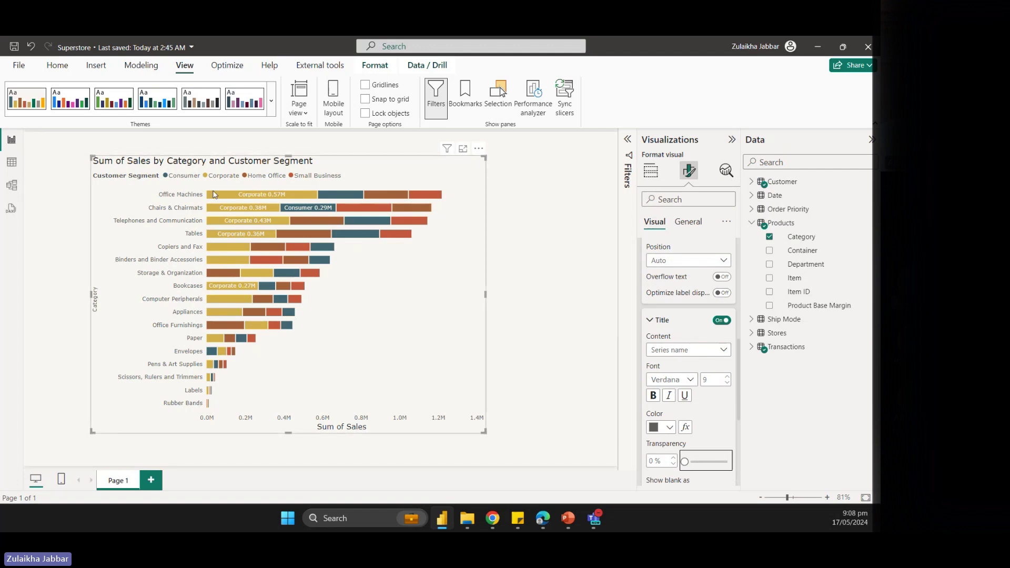
Turn off the title in the chart's data labels and collapse its settings
mouse_move(249, 196)
left_click(718, 323)
left_click(668, 320)
Compare the field used for the data label value with the field assigned to the chart's X-axis
left_click(687, 349)
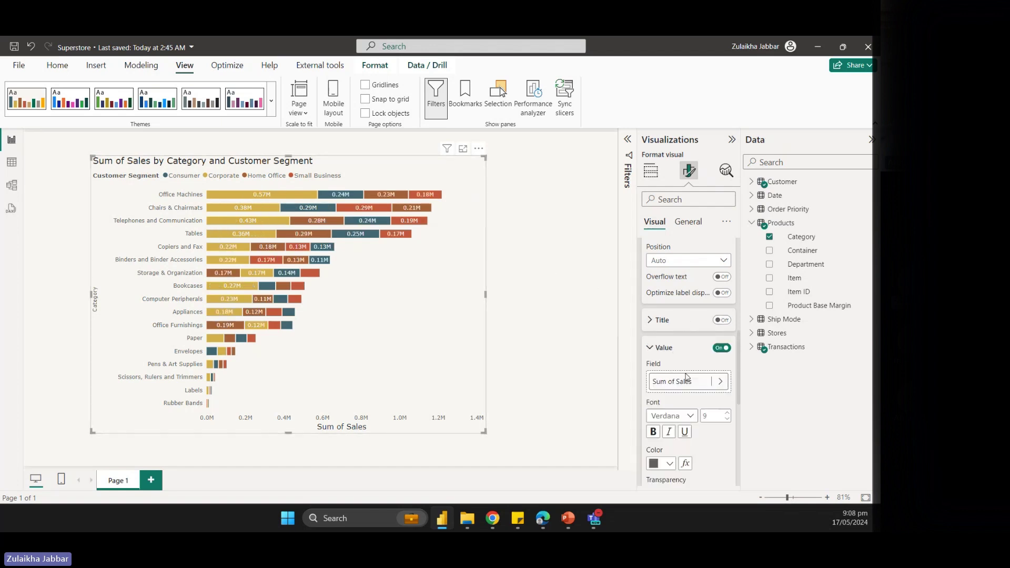
scroll(686, 377, "down", 3)
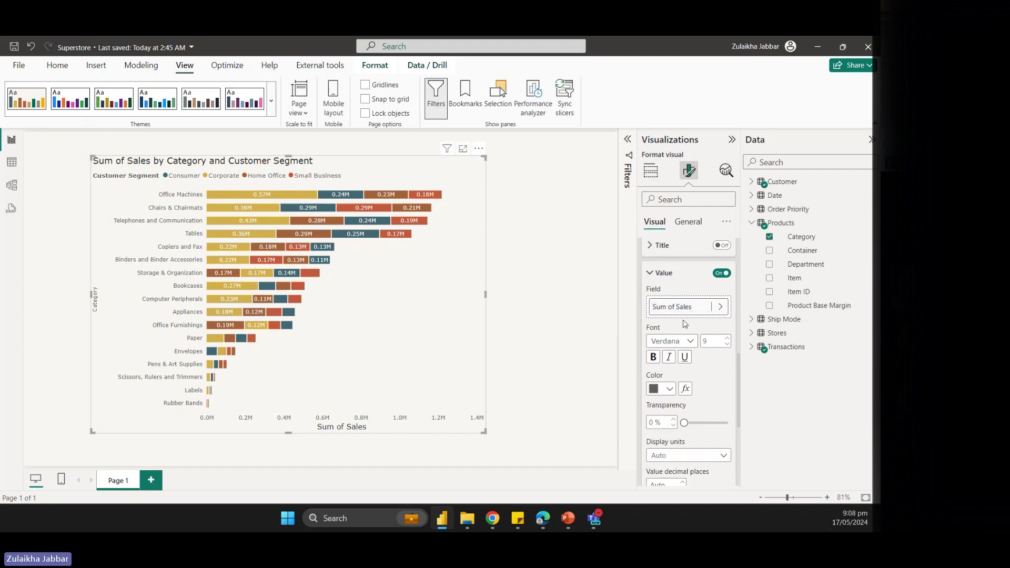
left_click(651, 170)
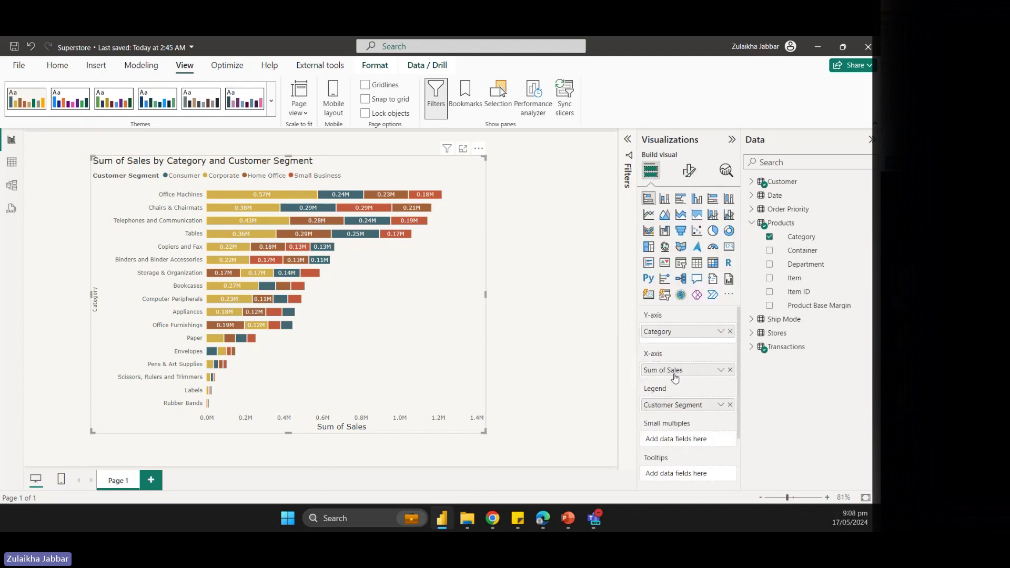
left_click(689, 169)
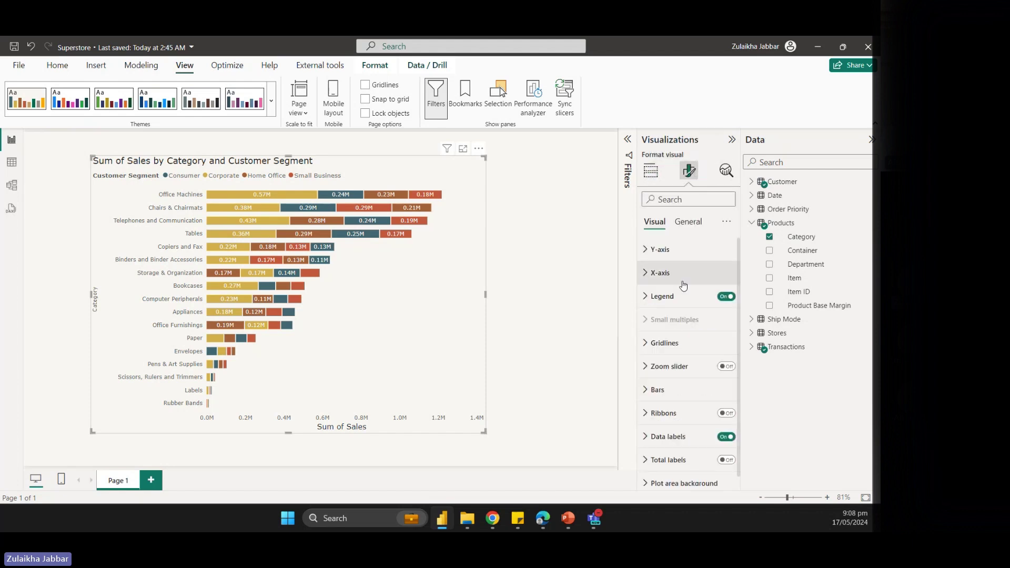
Set the font size of the data label values to 8
left_click(684, 437)
scroll(681, 400, "down", 6)
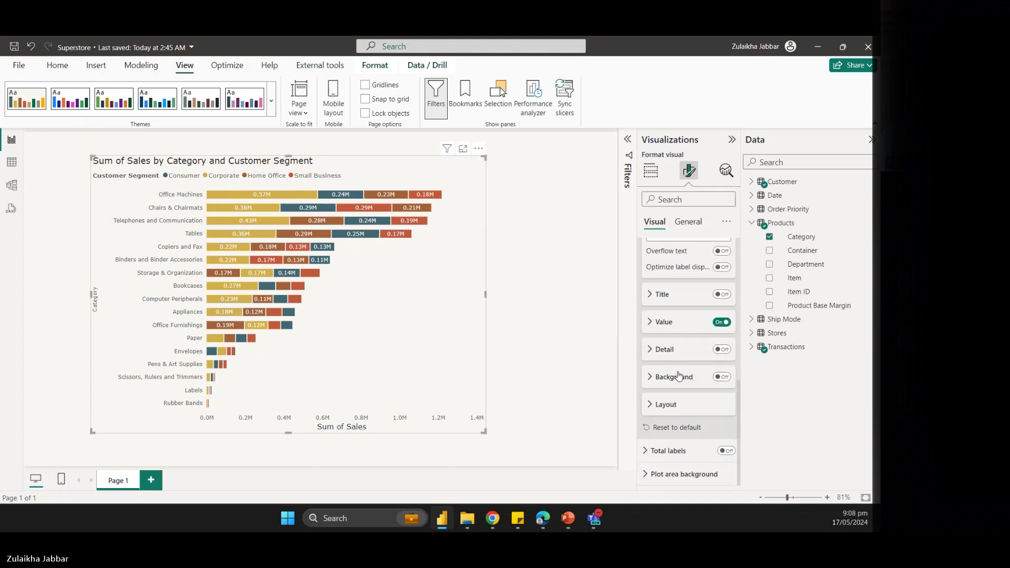
left_click(664, 321)
scroll(681, 358, "down", 3)
scroll(680, 354, "up", 2)
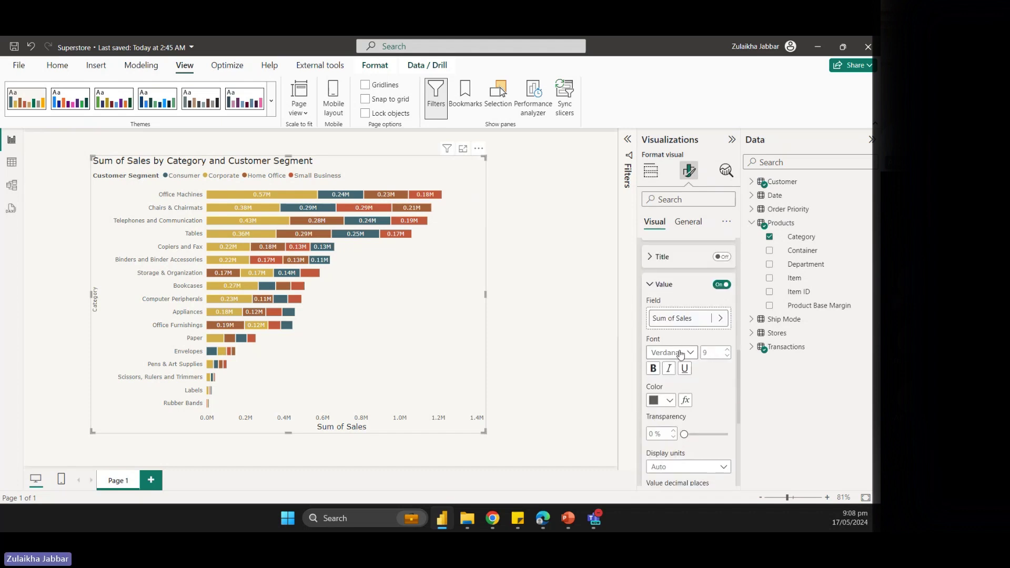
left_click(715, 357)
type("8")
key("Return")
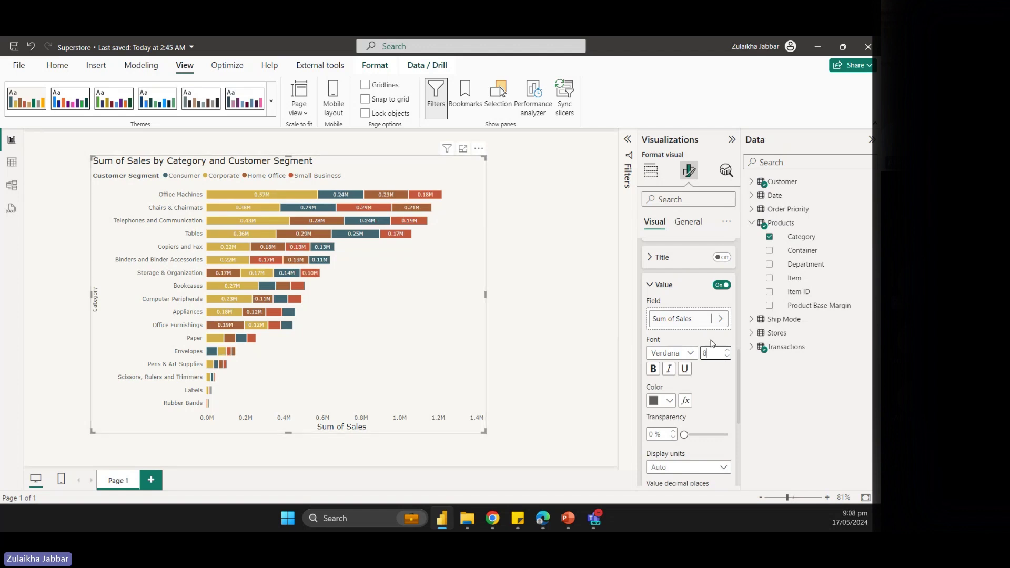
Set the font size of the data label values to 12
left_click(713, 356)
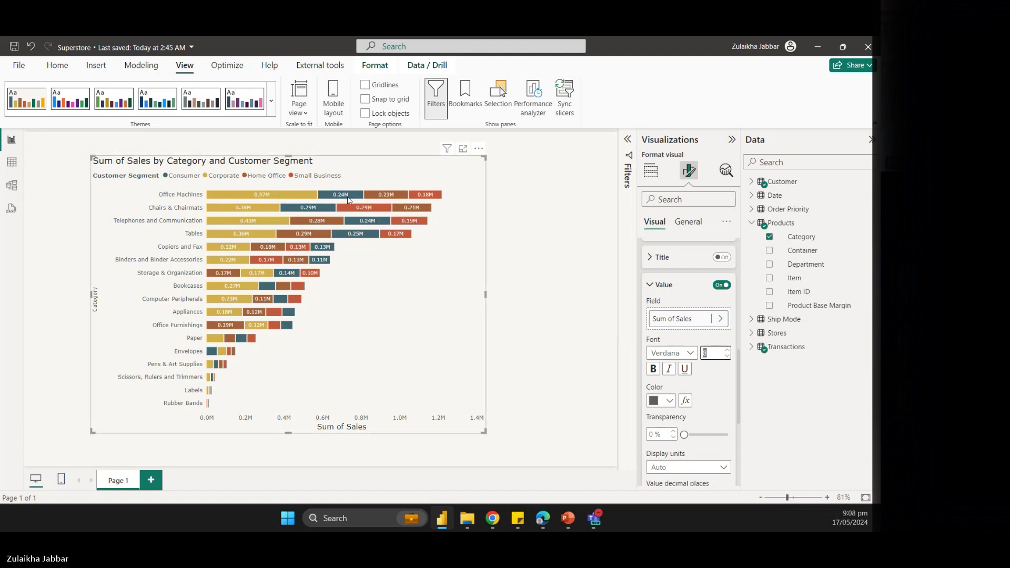
type("12")
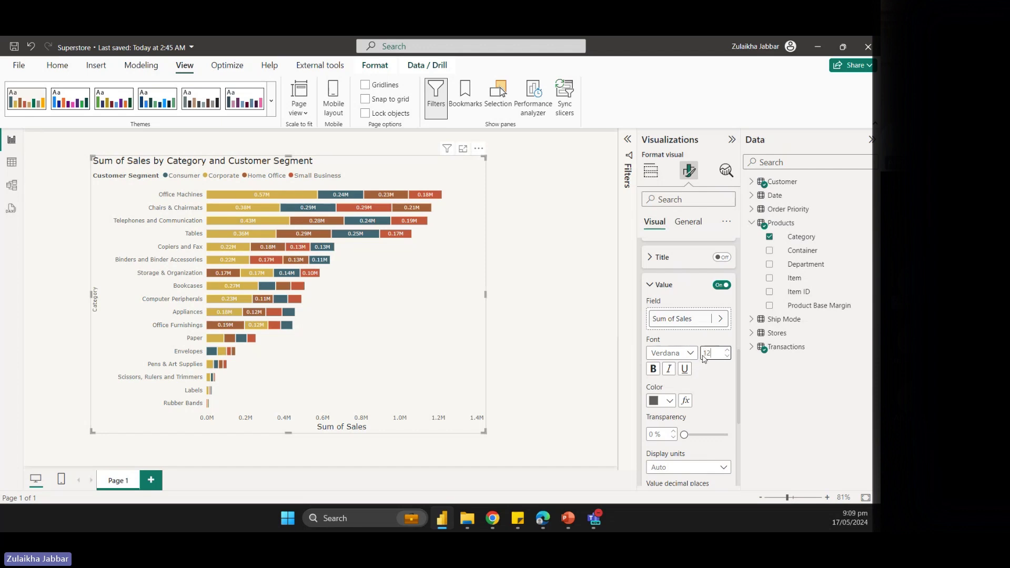
key("Return")
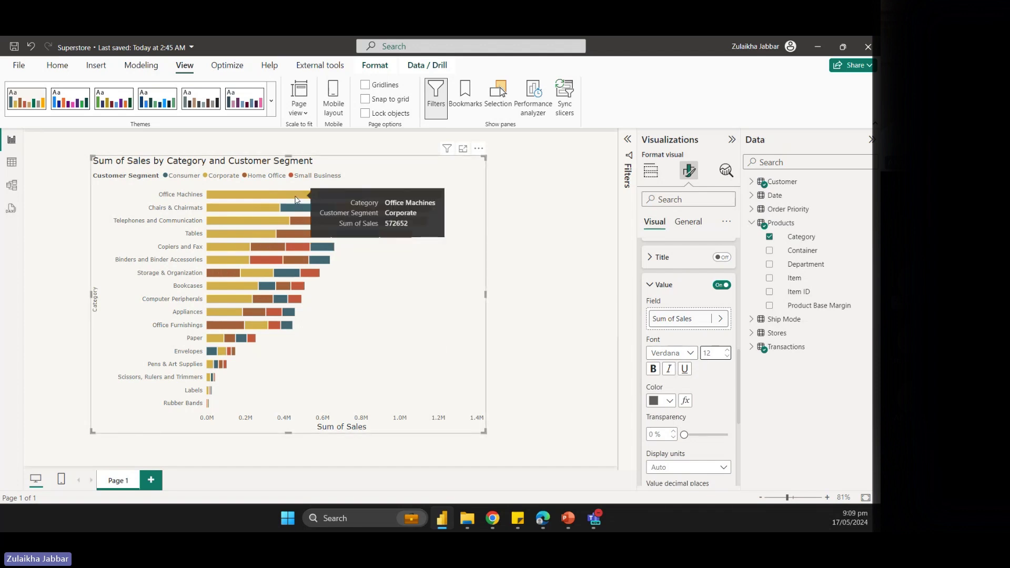
Read the warning attached to the data labels setting and check it against the value font size
scroll(698, 339, "up", 3)
scroll(697, 339, "up", 2)
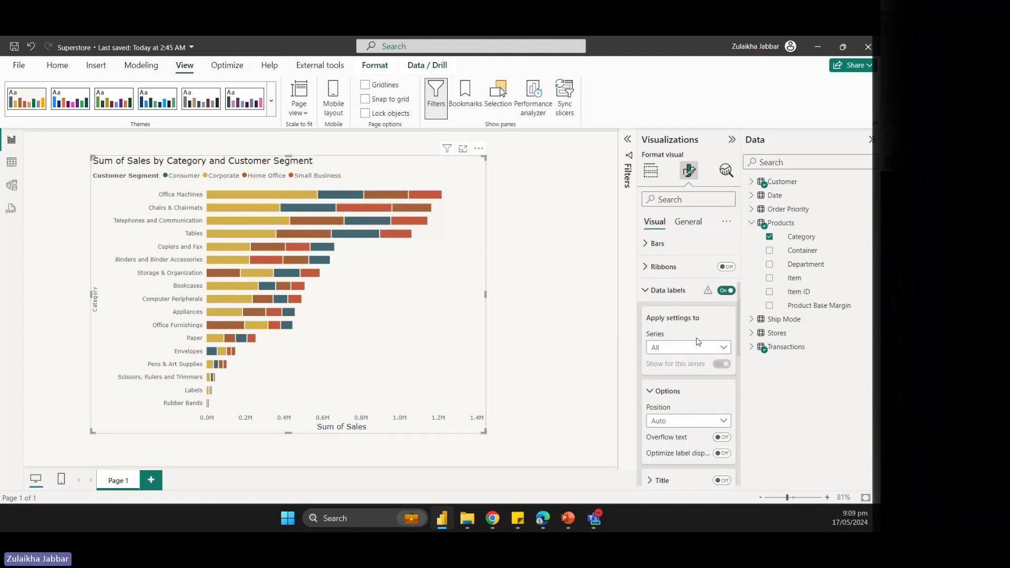
mouse_move(707, 296)
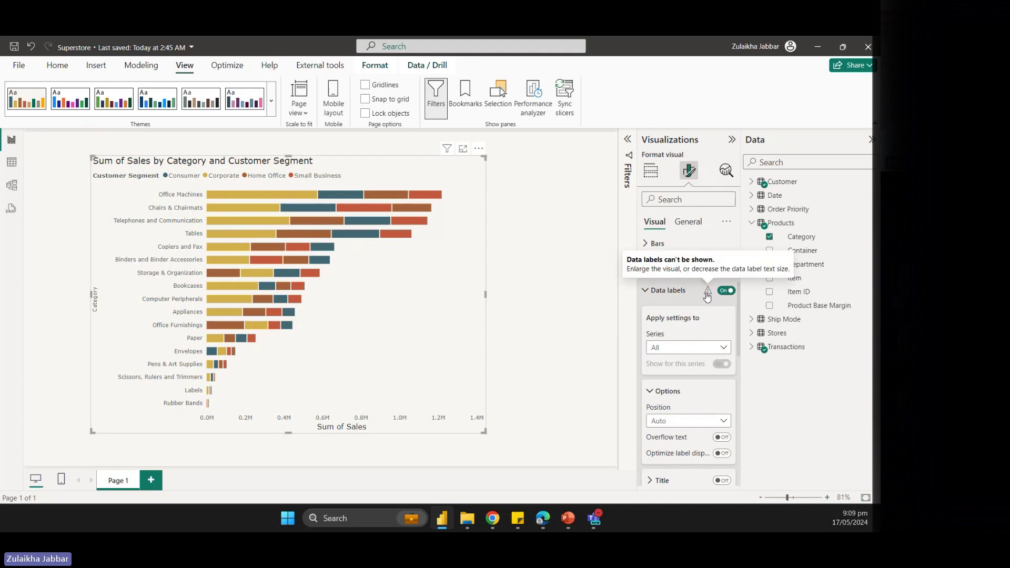
scroll(707, 296, "down", 3)
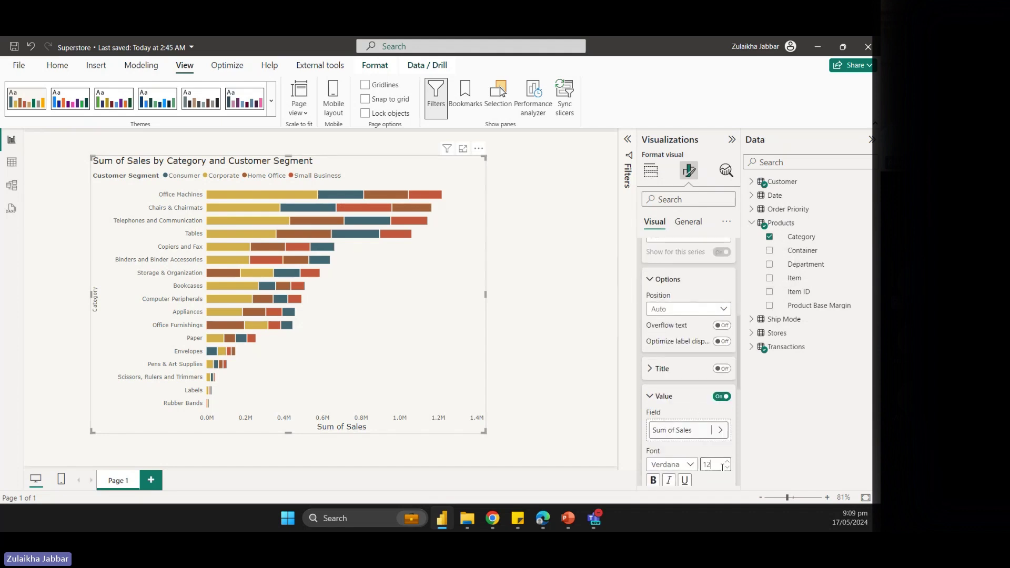
scroll(719, 400, "up", 3)
mouse_move(708, 333)
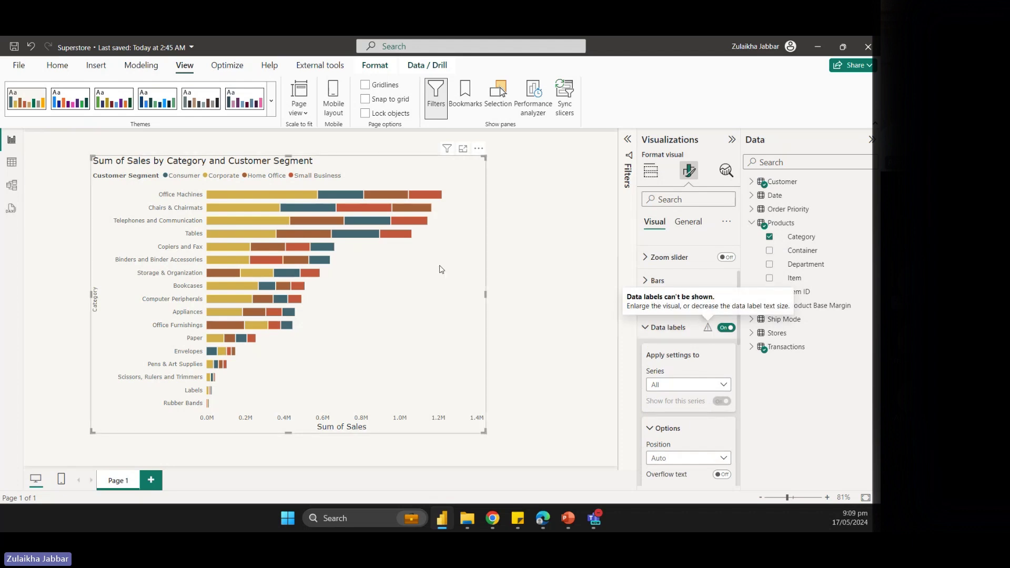
scroll(722, 408, "down", 3)
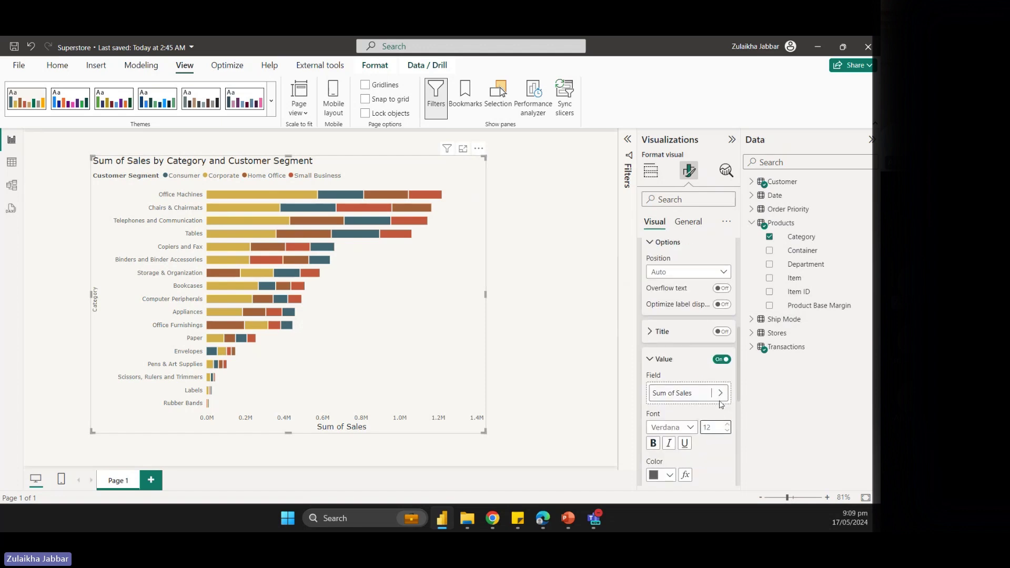
scroll(721, 404, "down", 2)
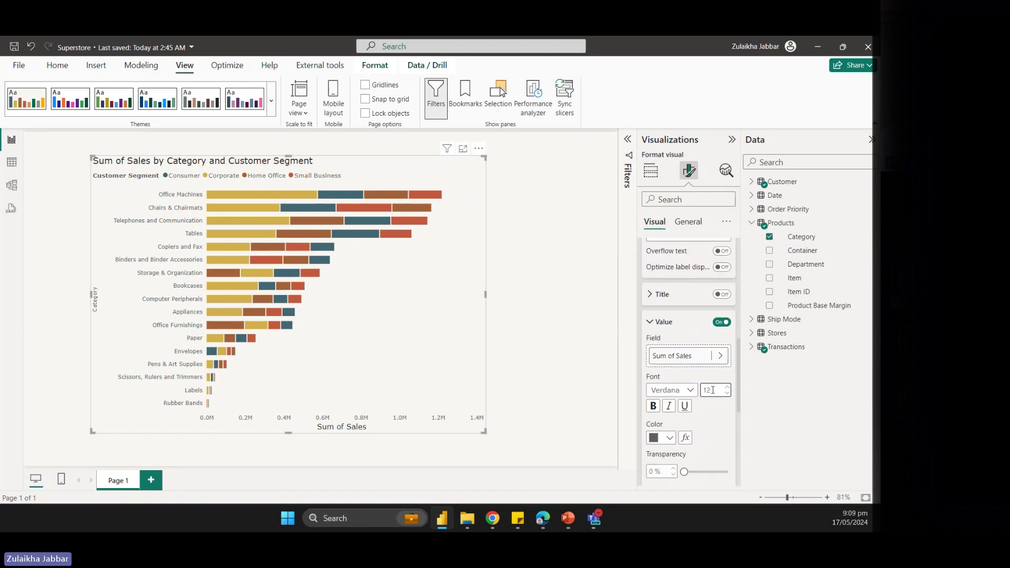
Set the font size of the data label values to 9
left_click(713, 390)
key("BackSpace")
type("9")
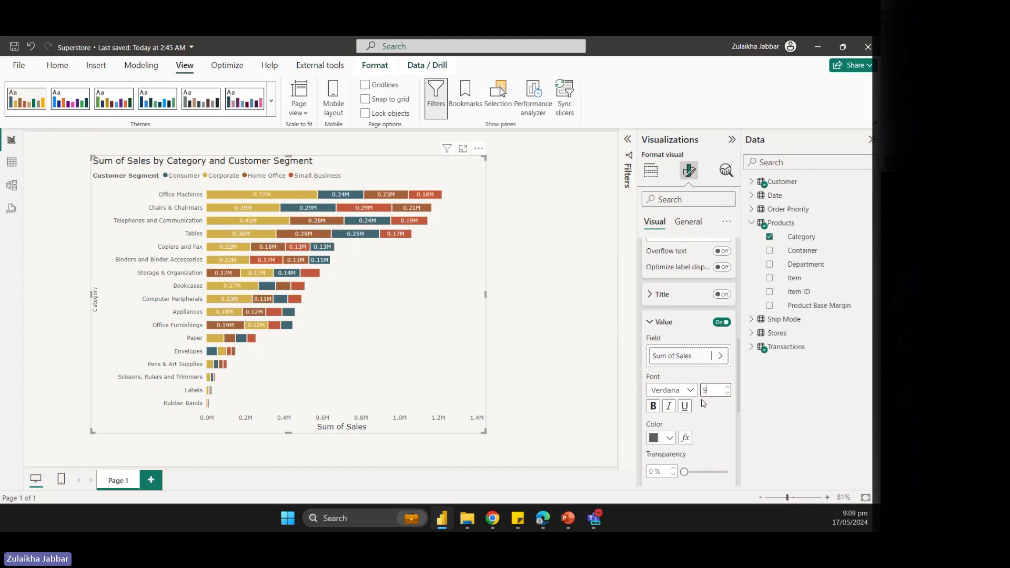
scroll(704, 404, "down", 2)
left_click(655, 335)
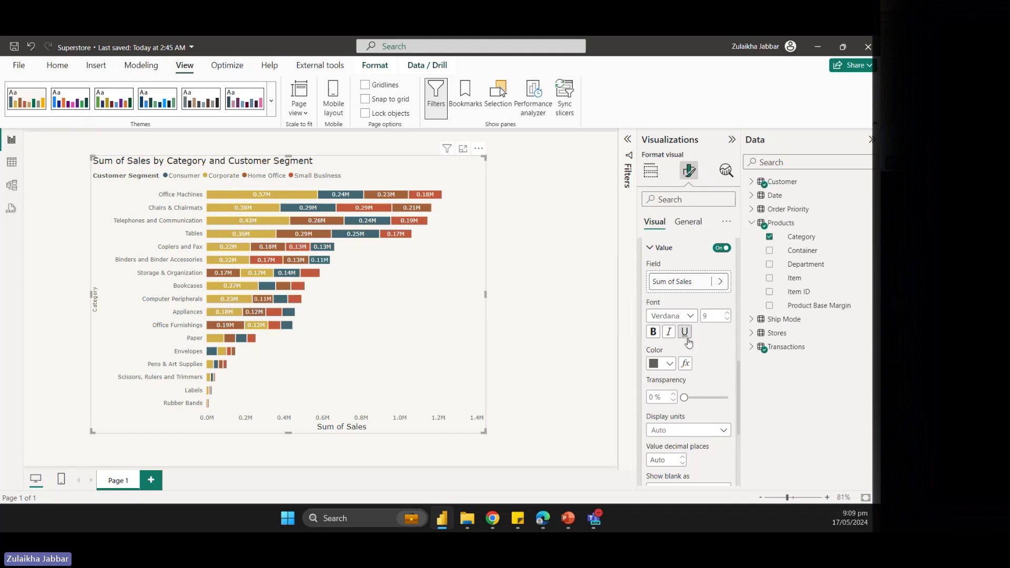
scroll(675, 334, "down", 1)
left_click(669, 327)
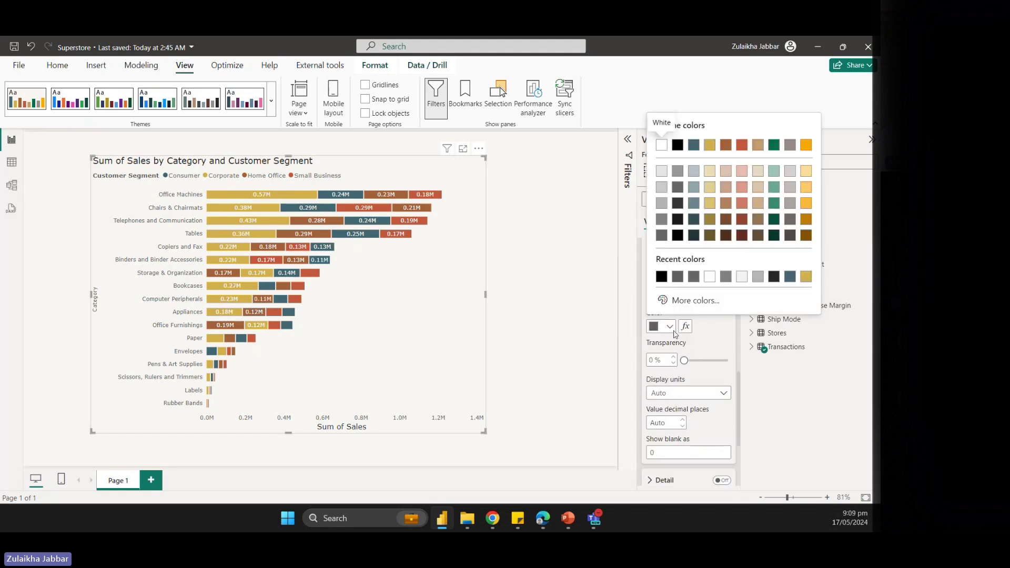
left_click(675, 335)
scroll(720, 365, "up", 2)
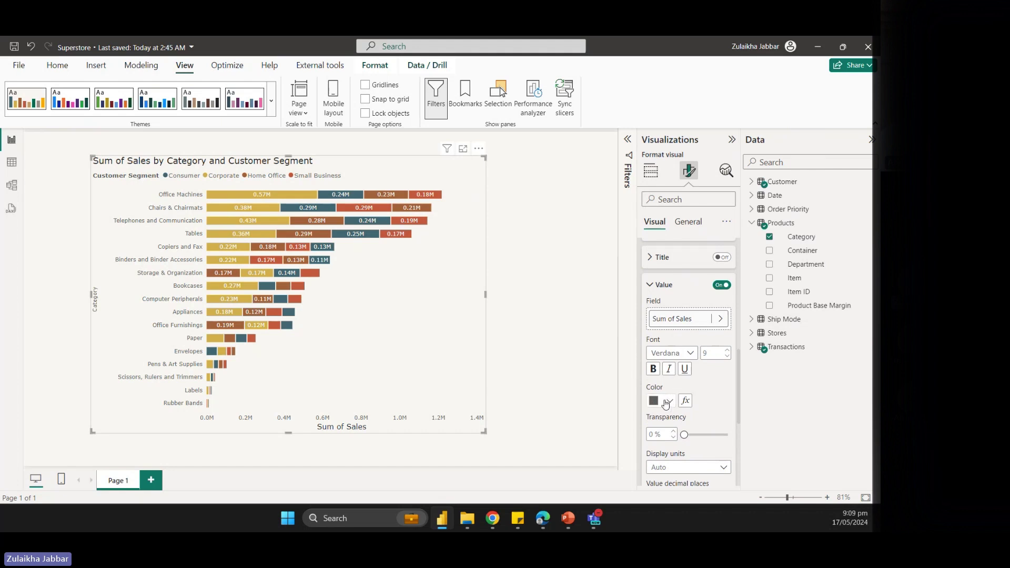
scroll(666, 404, "up", 1)
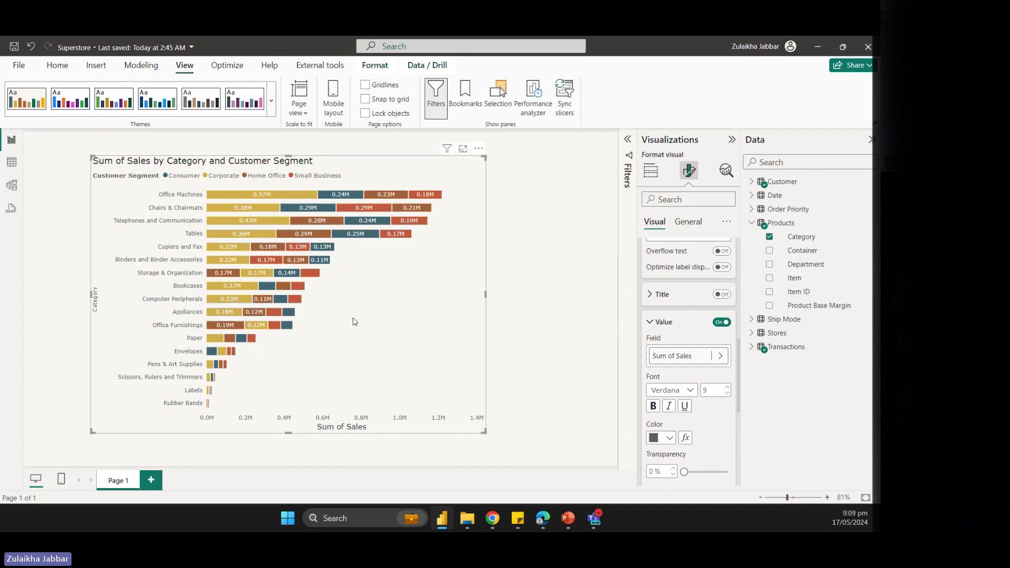
Set the color of the data label values to black
scroll(664, 430, "down", 2)
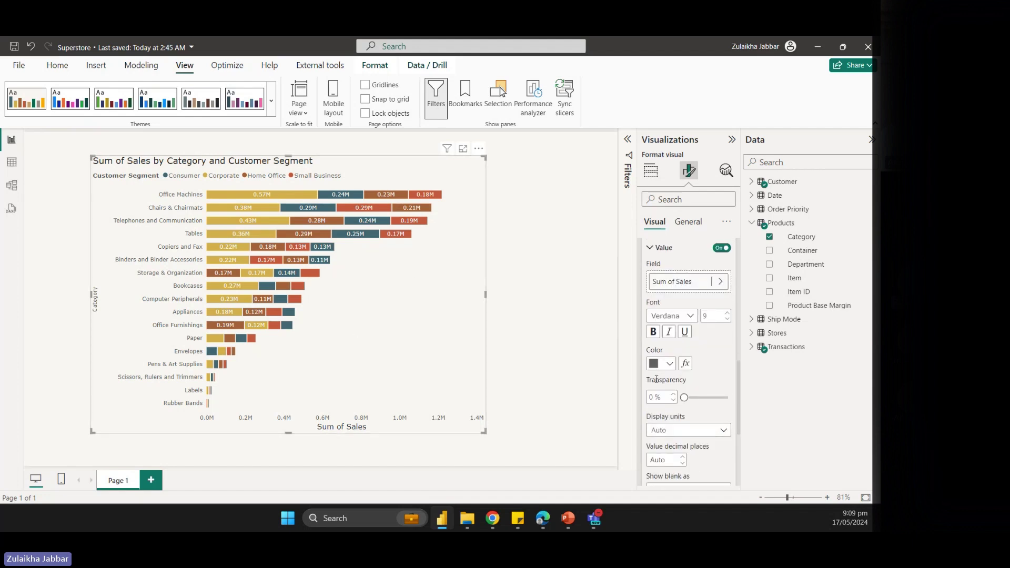
left_click(669, 364)
left_click(678, 314)
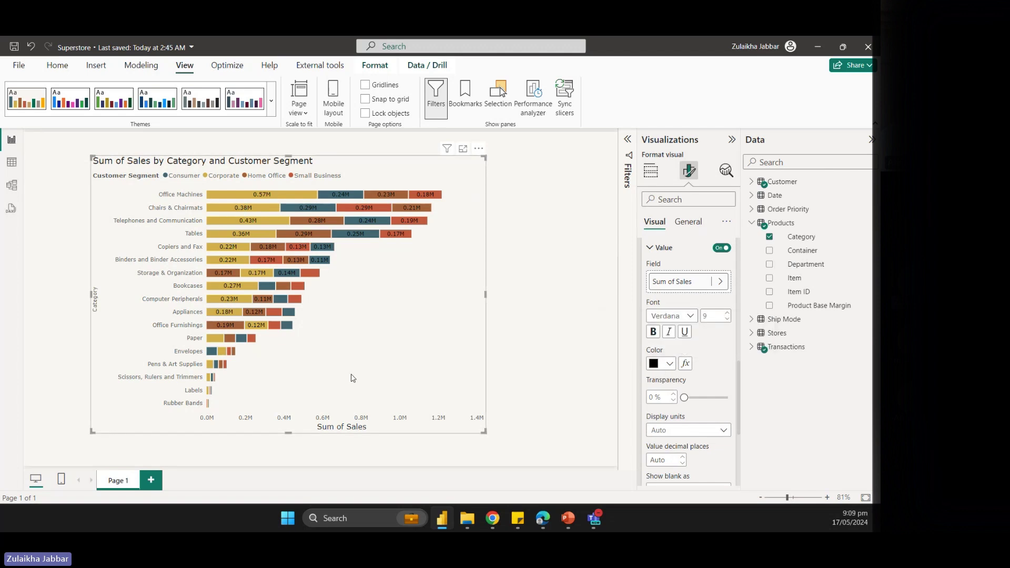
Set the color of the data label values to white
left_click(669, 363)
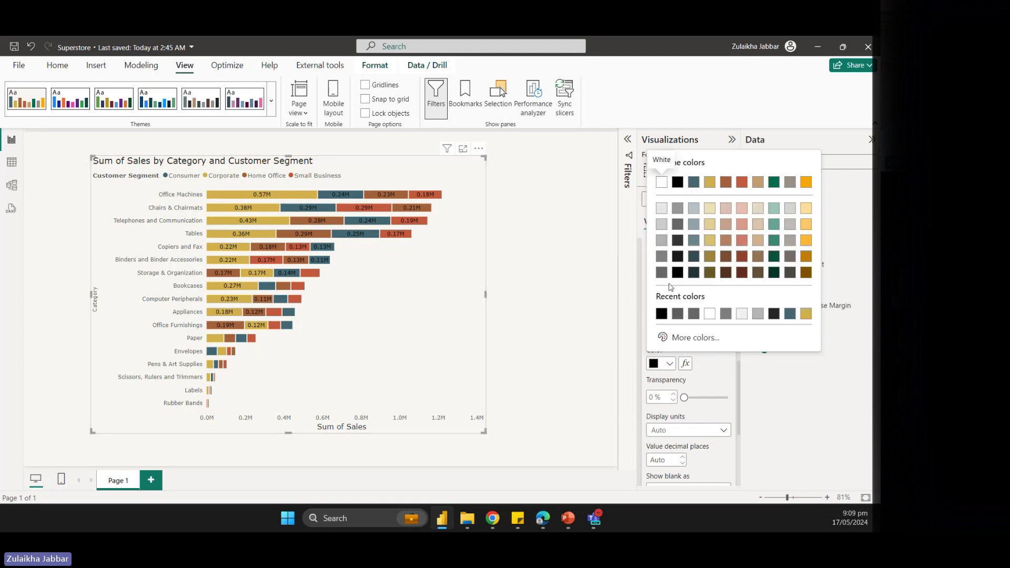
left_click(661, 182)
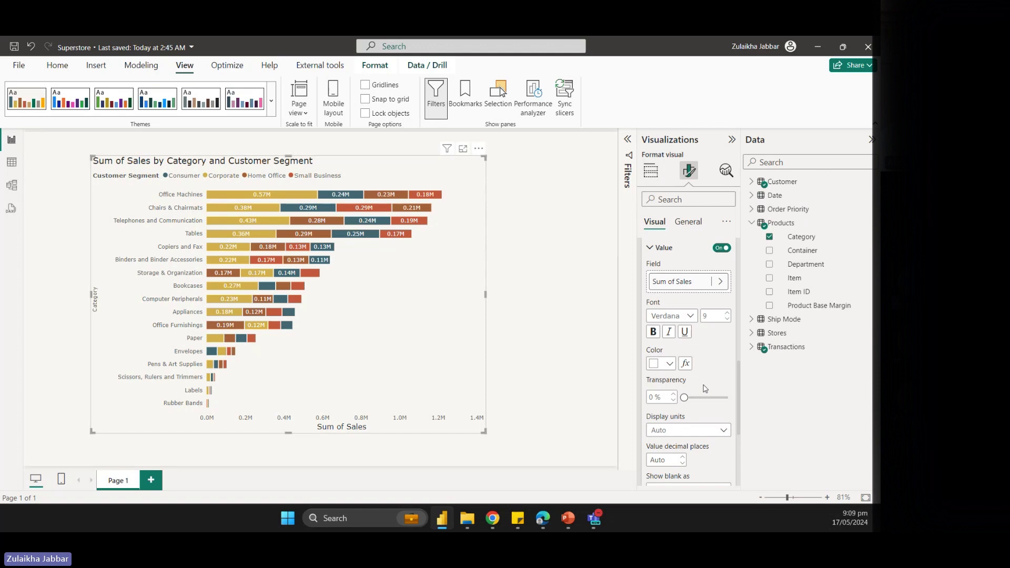
scroll(689, 408, "down", 3)
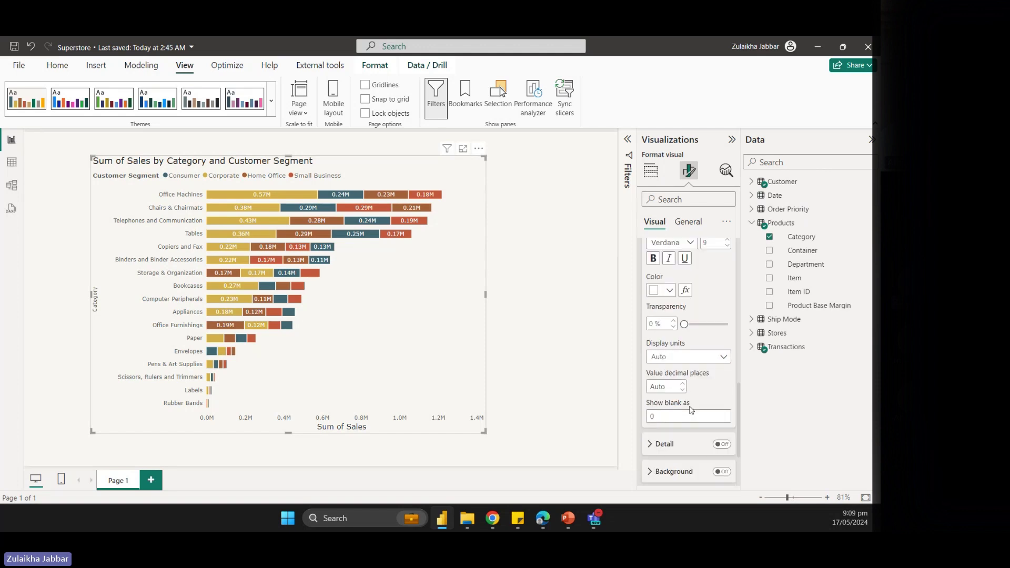
Try None, Thousands and Millions as display units for the data label values and return to Auto
left_click(694, 360)
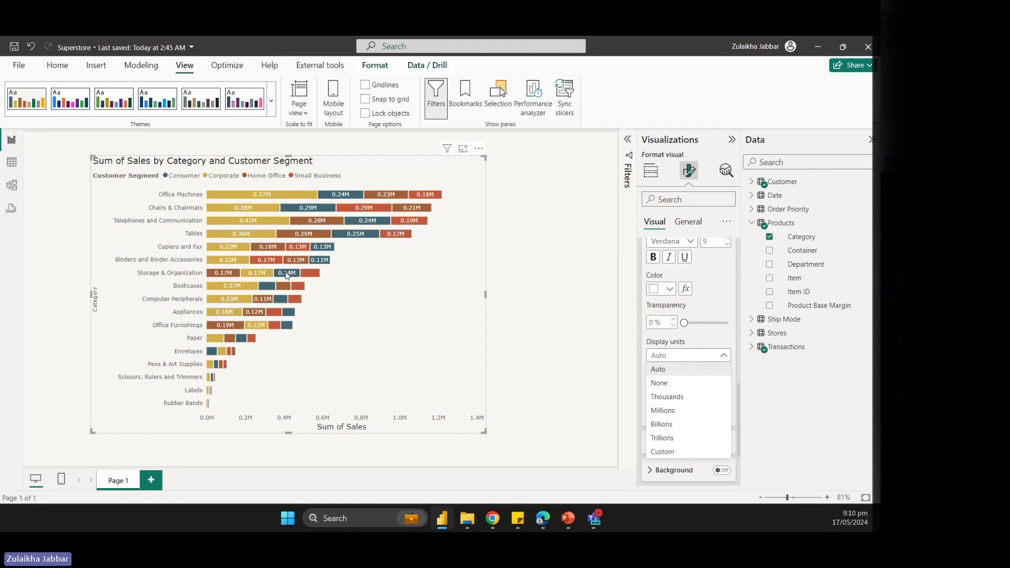
left_click(660, 385)
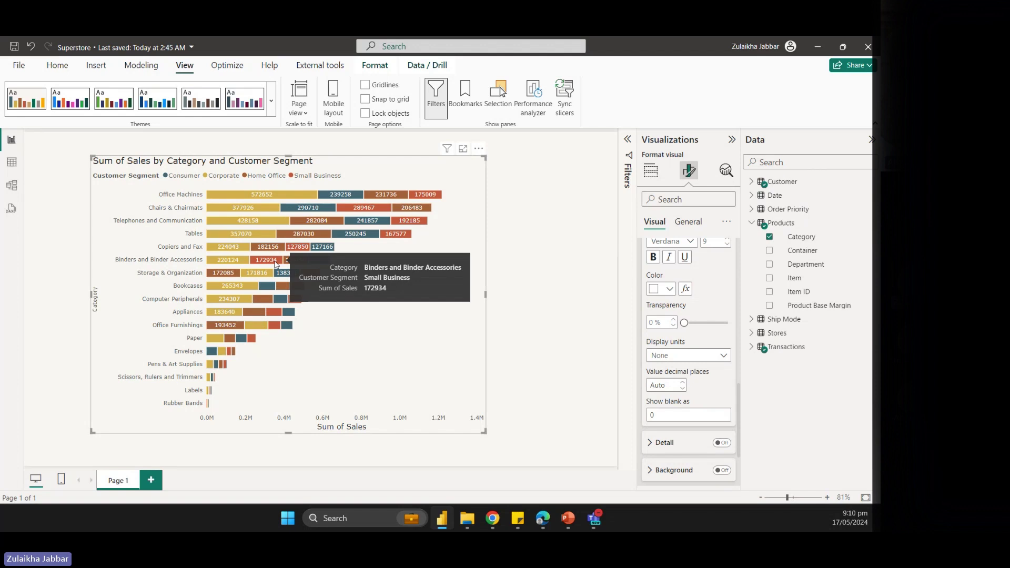
left_click(690, 360)
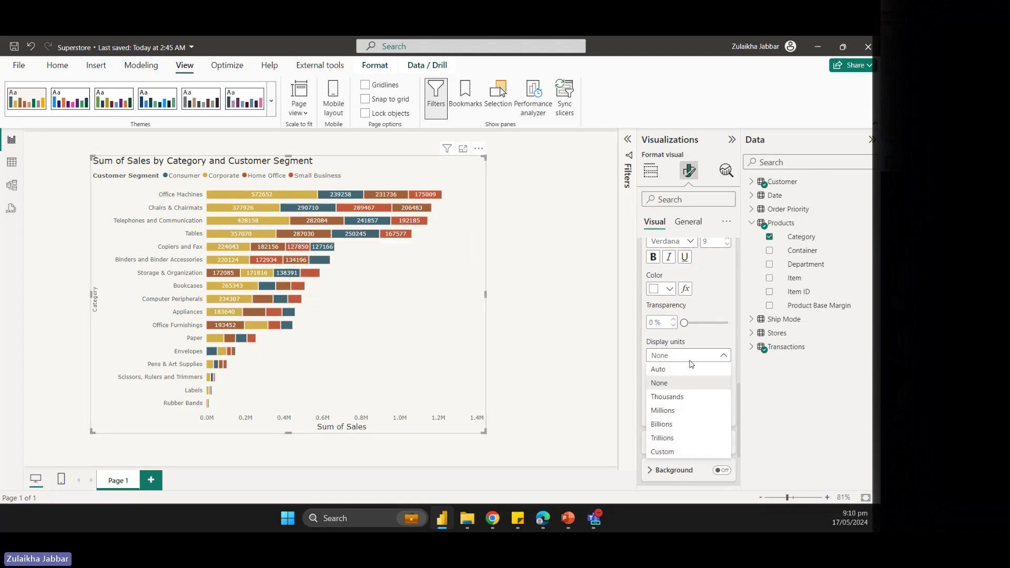
left_click(684, 396)
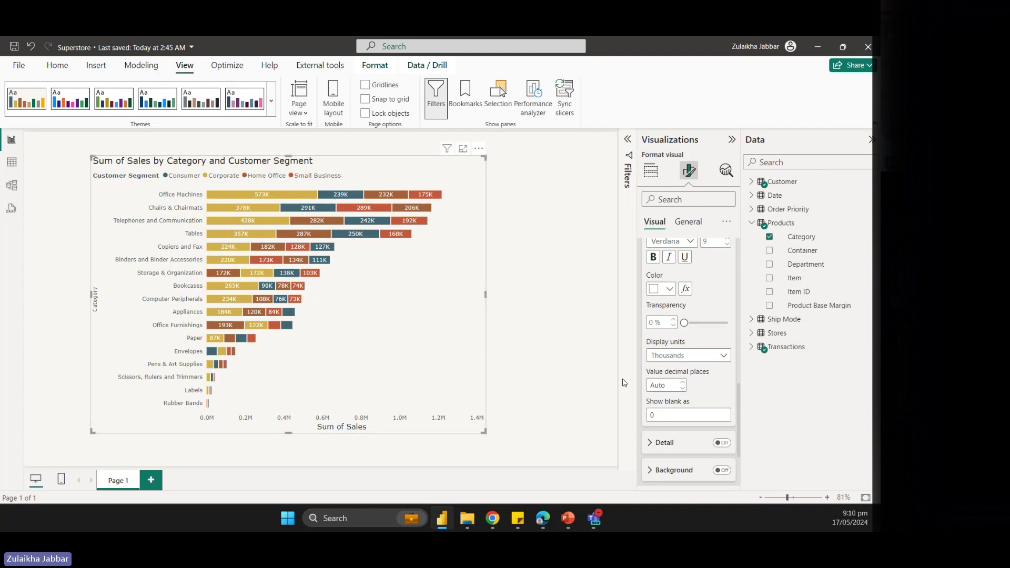
left_click(667, 358)
left_click(685, 413)
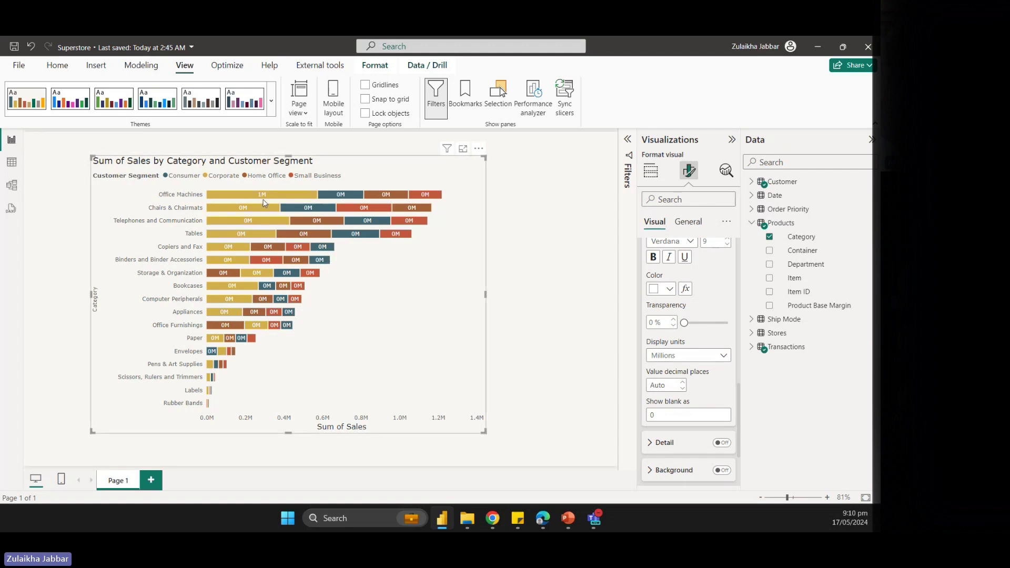
left_click(689, 358)
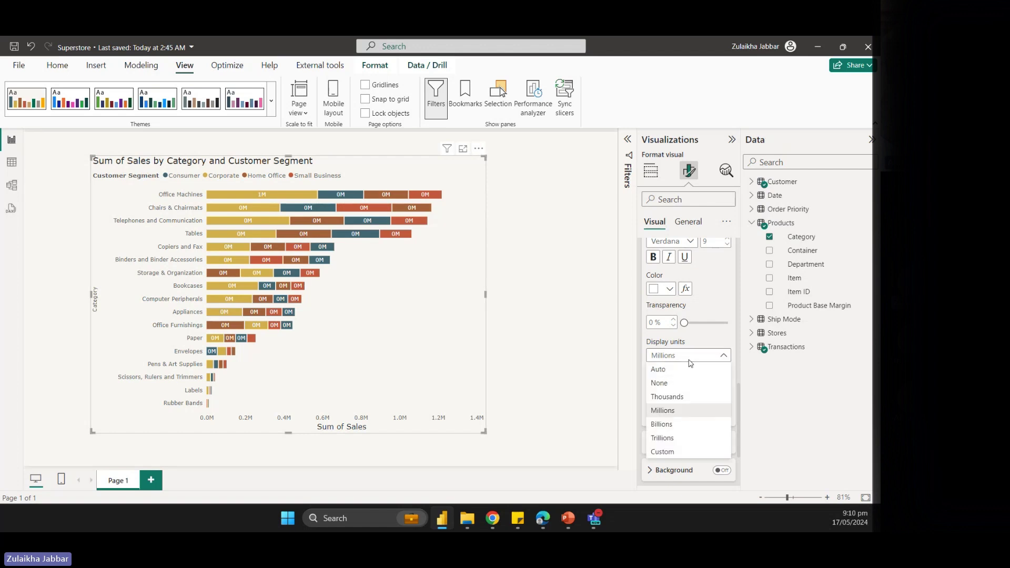
left_click(677, 423)
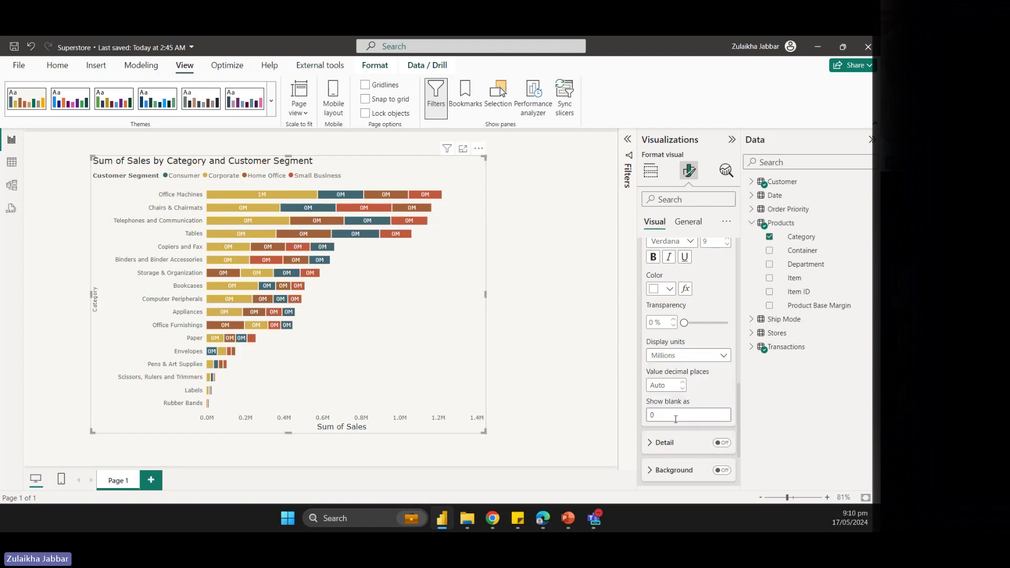
left_click(665, 358)
left_click(668, 372)
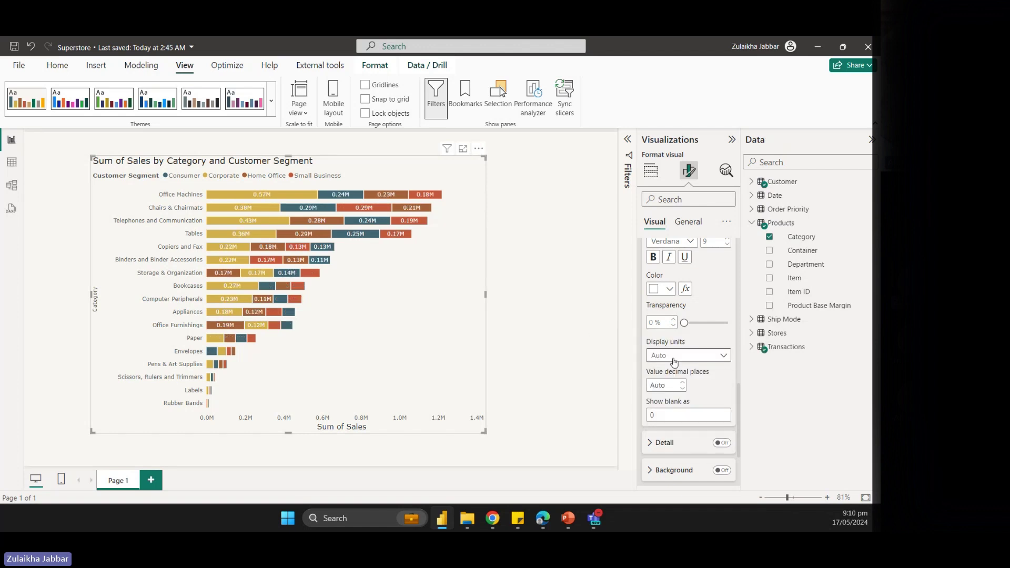
Set the display units of the data label values to None
left_click(673, 358)
left_click(667, 384)
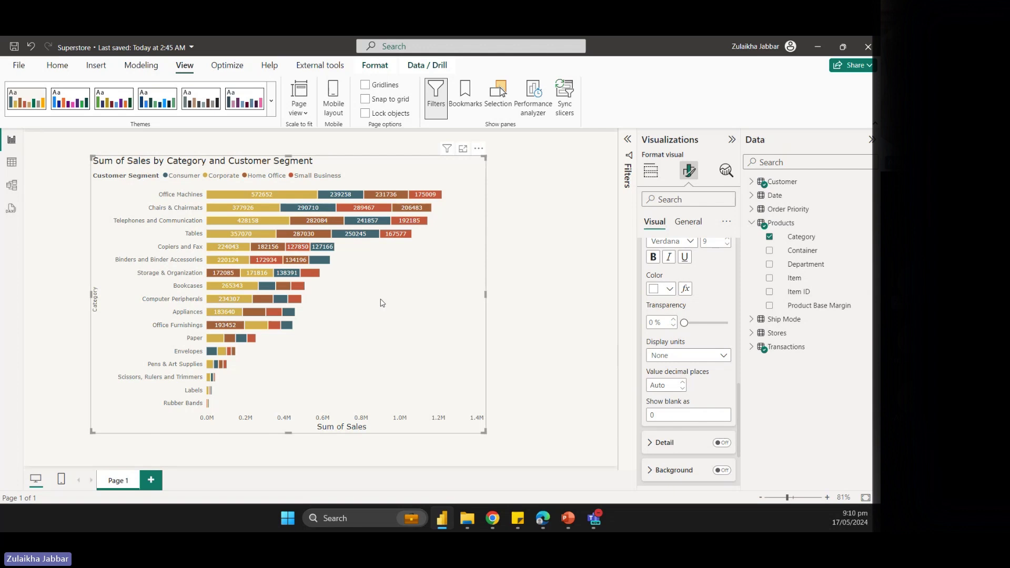
Try 2 decimal places on the data label values and return the decimal places to Auto
left_click(672, 383)
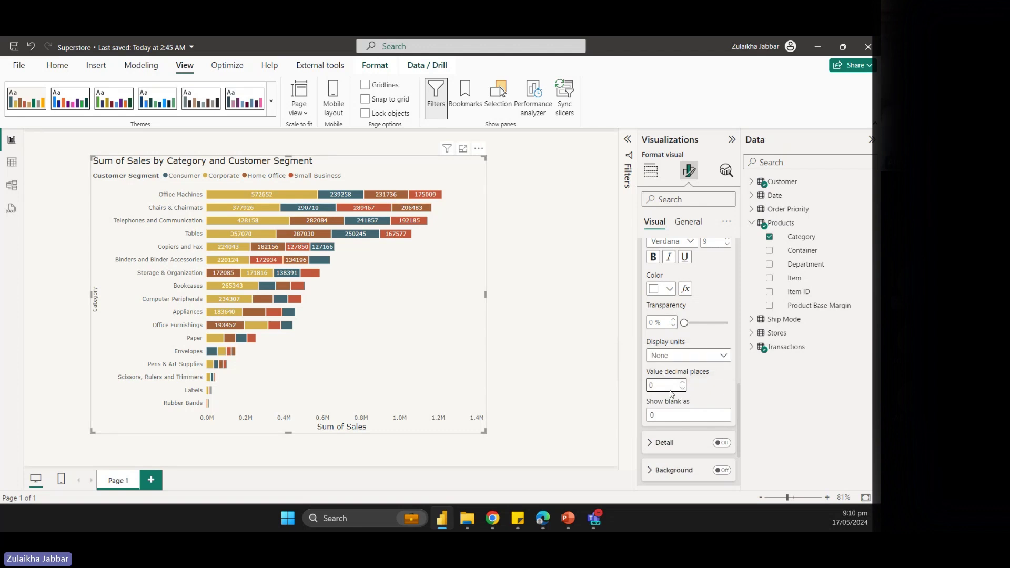
double_click(670, 387)
key("BackSpace")
mouse_move(425, 226)
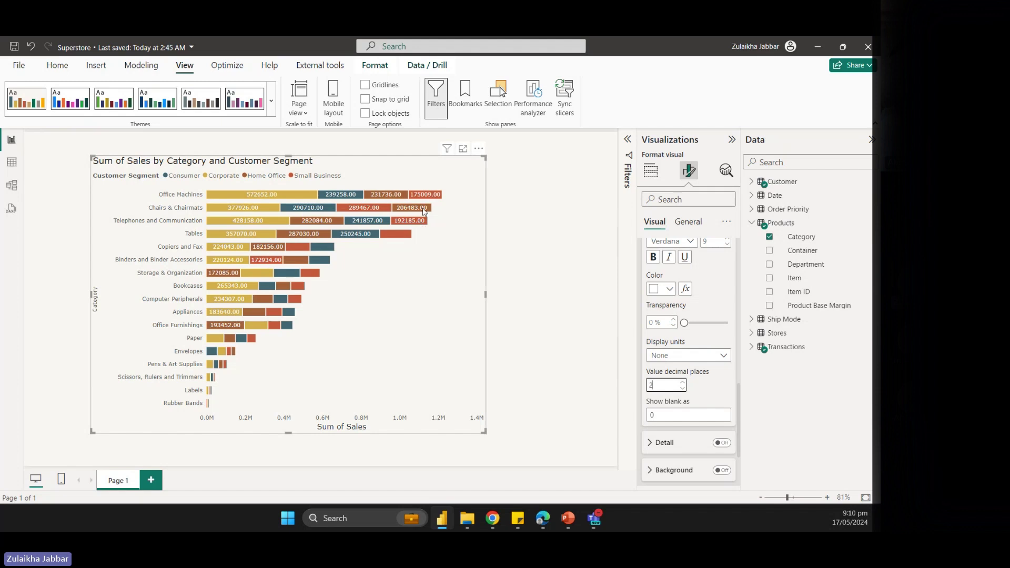
left_click(653, 386)
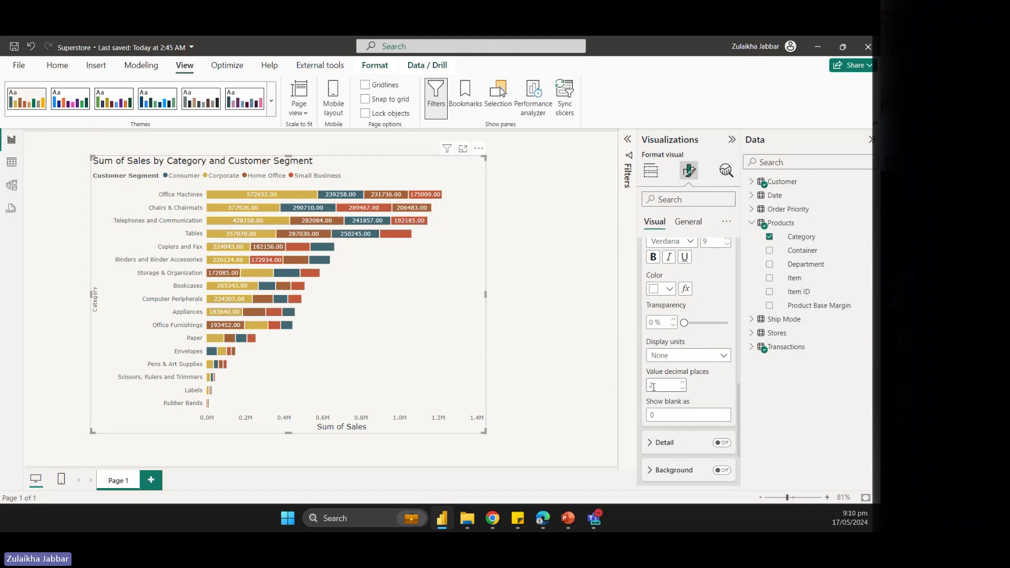
double_click(658, 387)
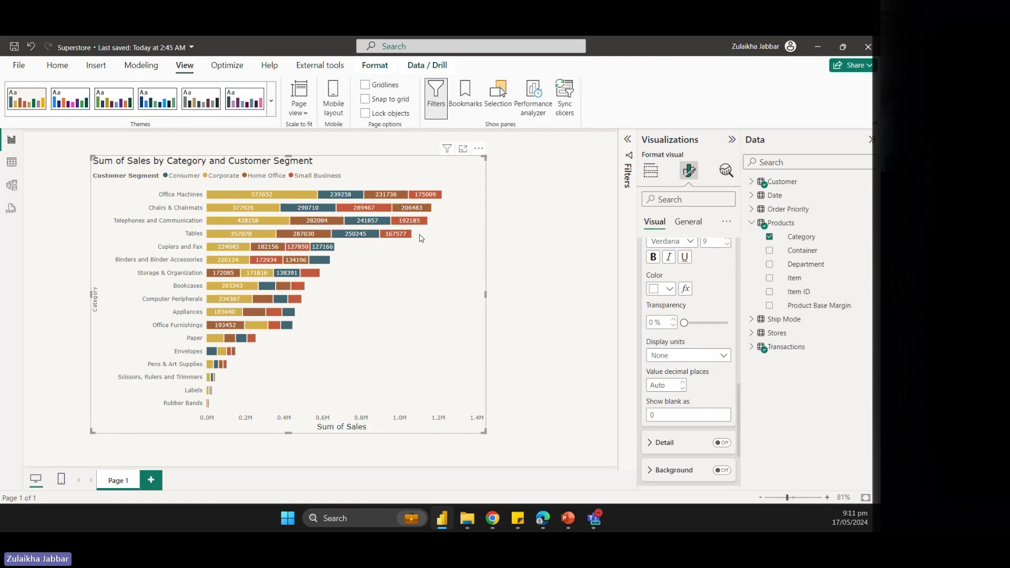
left_click(685, 414)
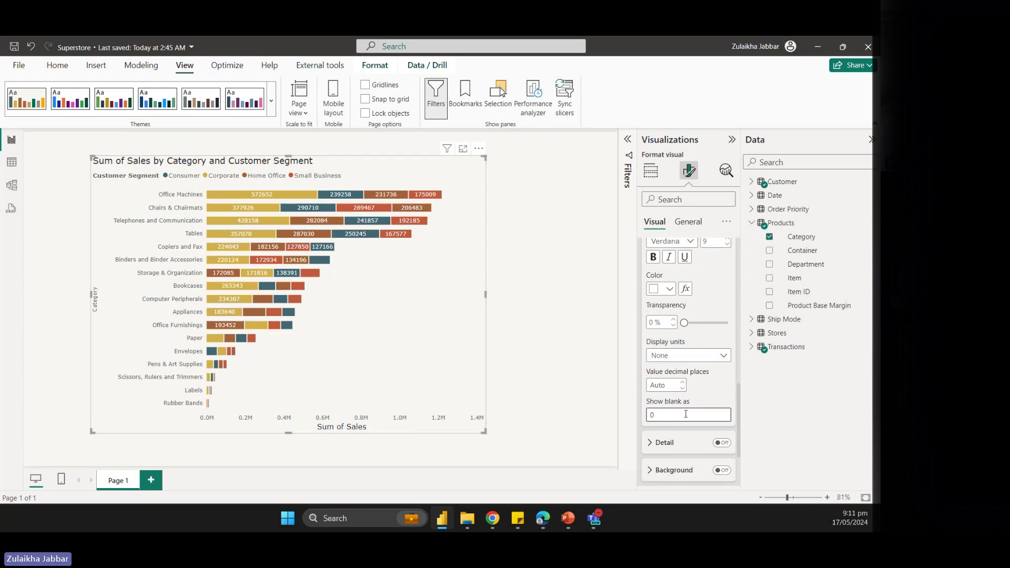
scroll(686, 414, "down", 1)
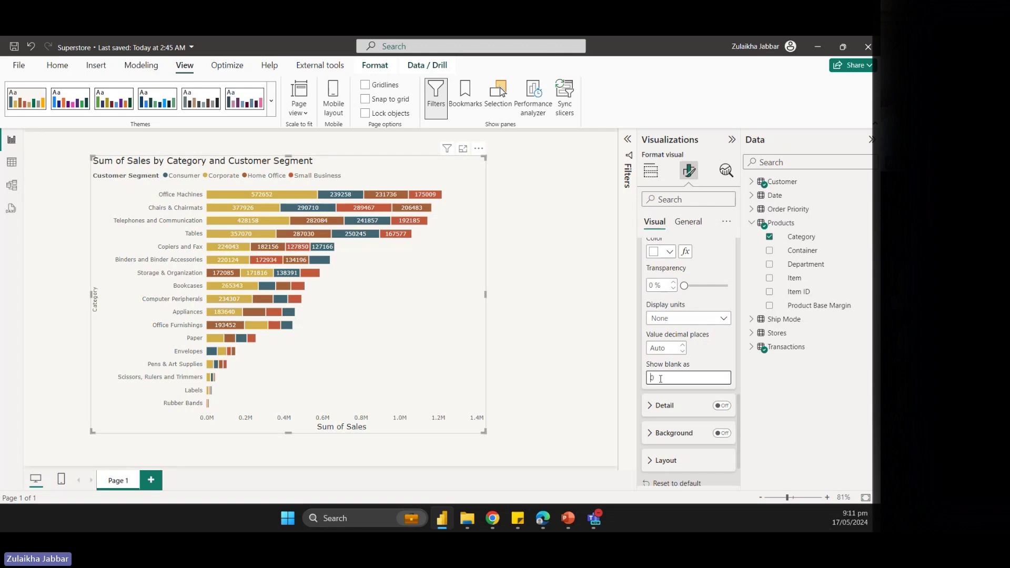
scroll(661, 379, "up", 4)
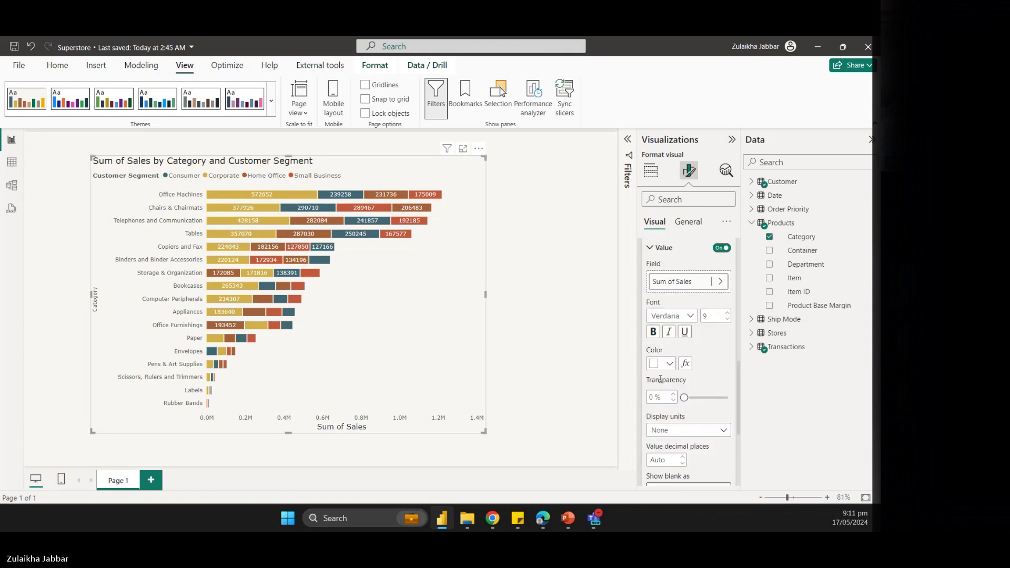
Turn on the detail of the data labels and add the Sales field from the Transactions table as its data
left_click(656, 286)
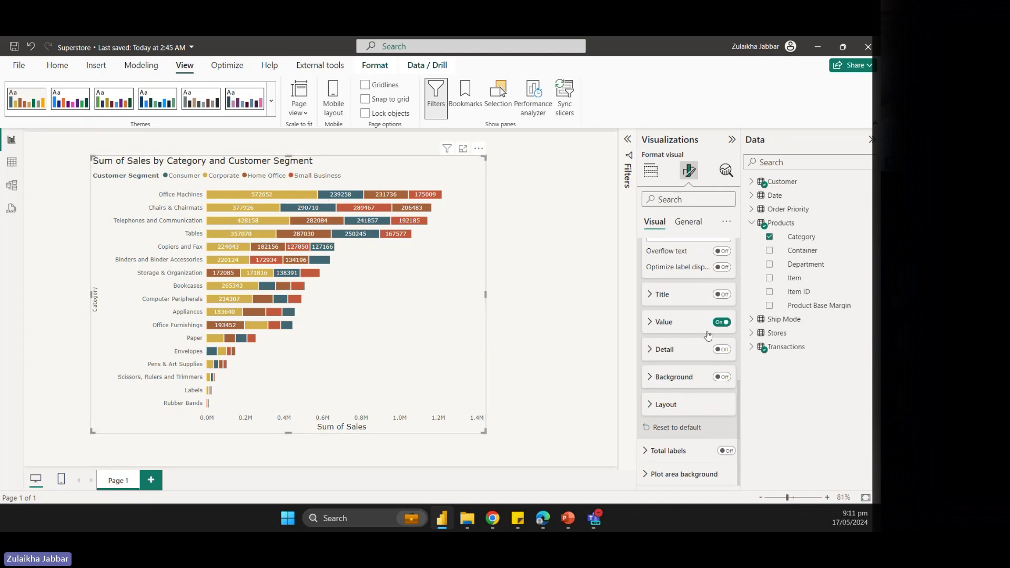
left_click(722, 350)
left_click(693, 352)
scroll(696, 353, "down", 3)
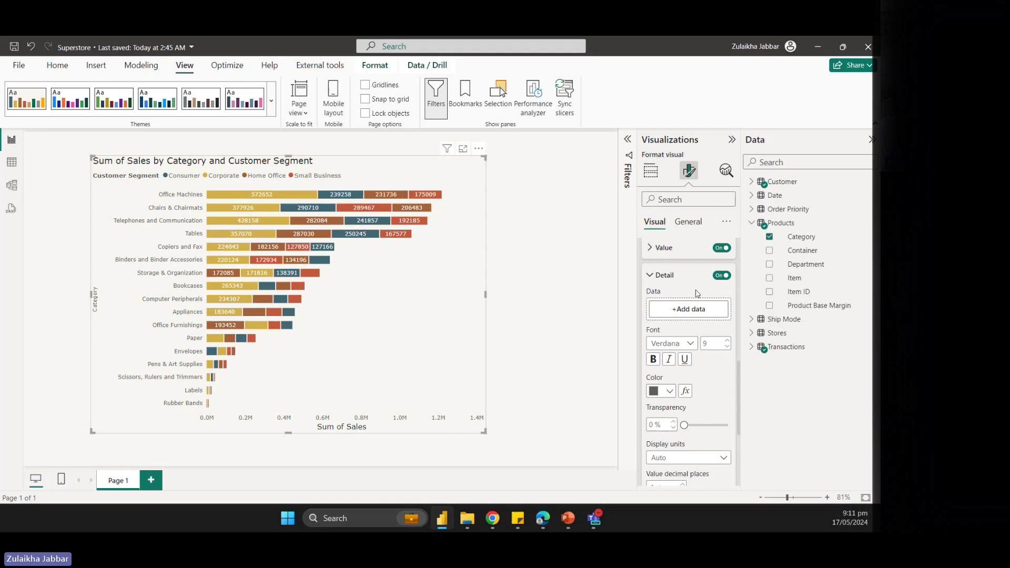
left_click(705, 313)
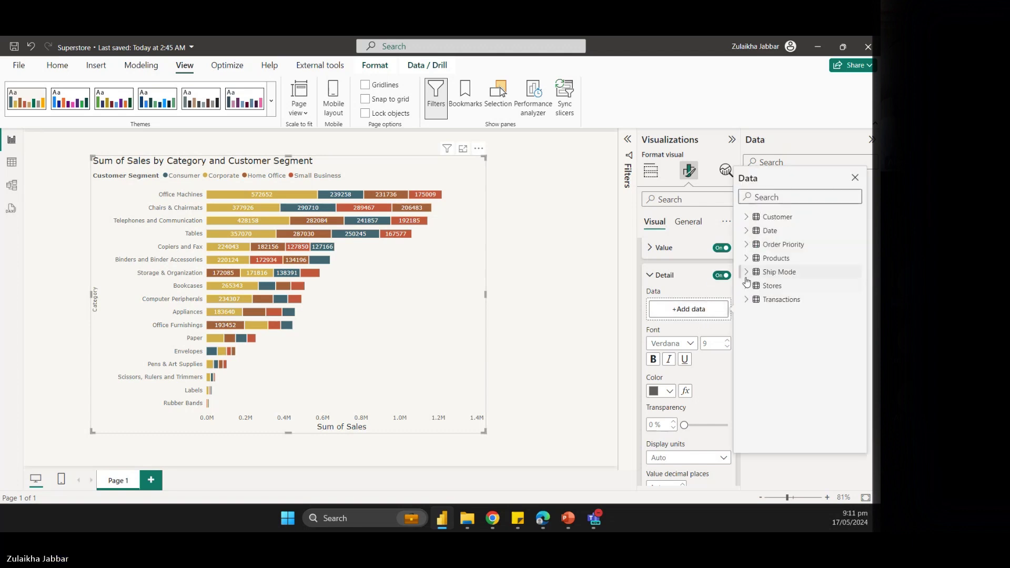
left_click(748, 299)
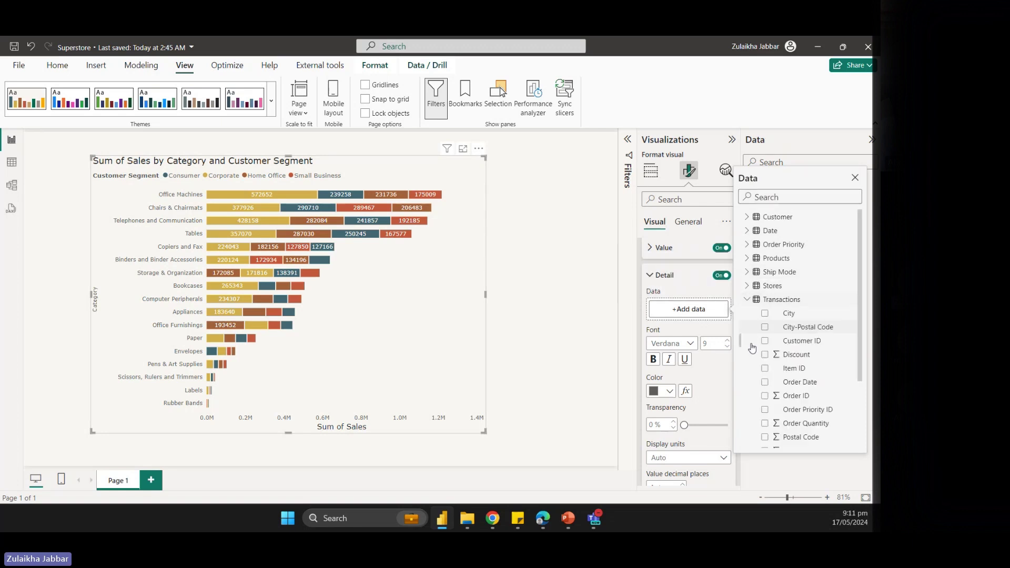
scroll(750, 350, "down", 3)
left_click(786, 374)
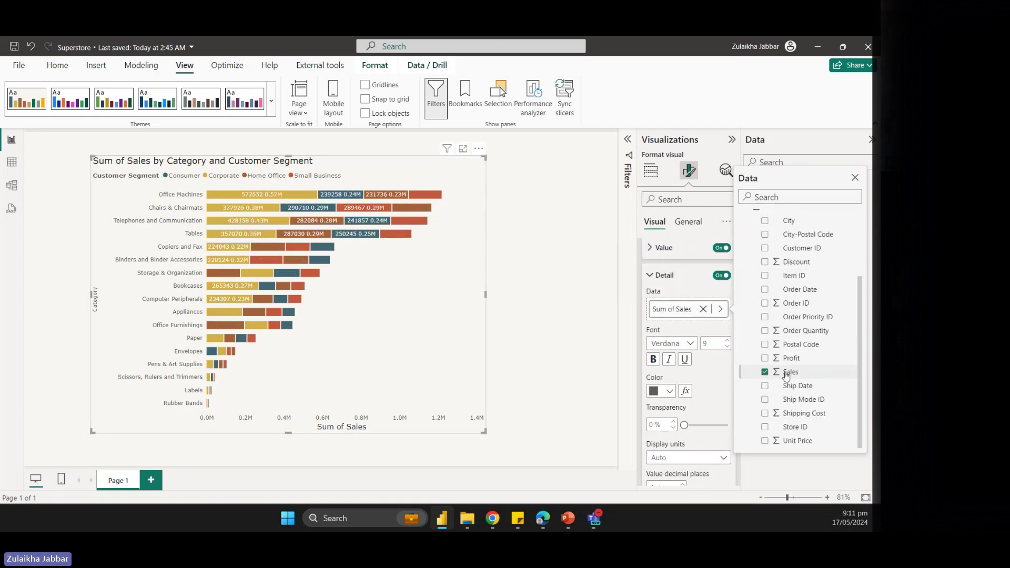
left_click(710, 341)
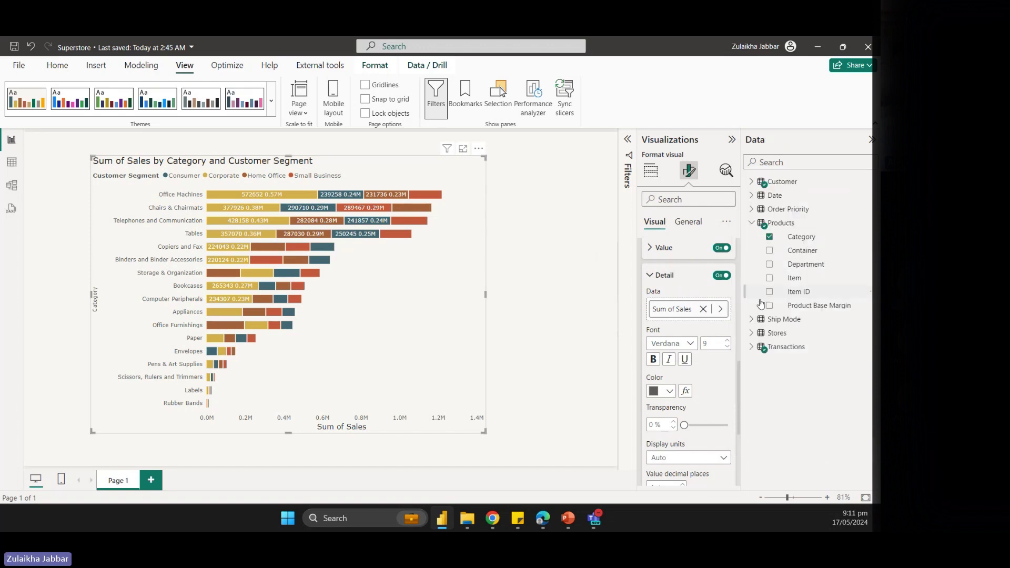
Compare the value and detail figures in the Office Machines bar's labels and open the options of the detail's data field
left_click(752, 225)
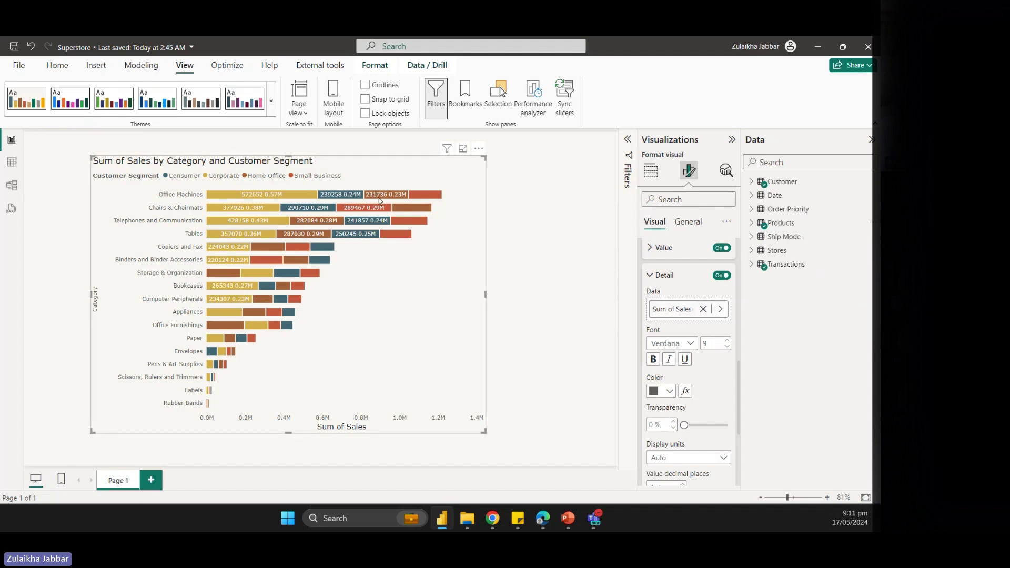
mouse_move(392, 198)
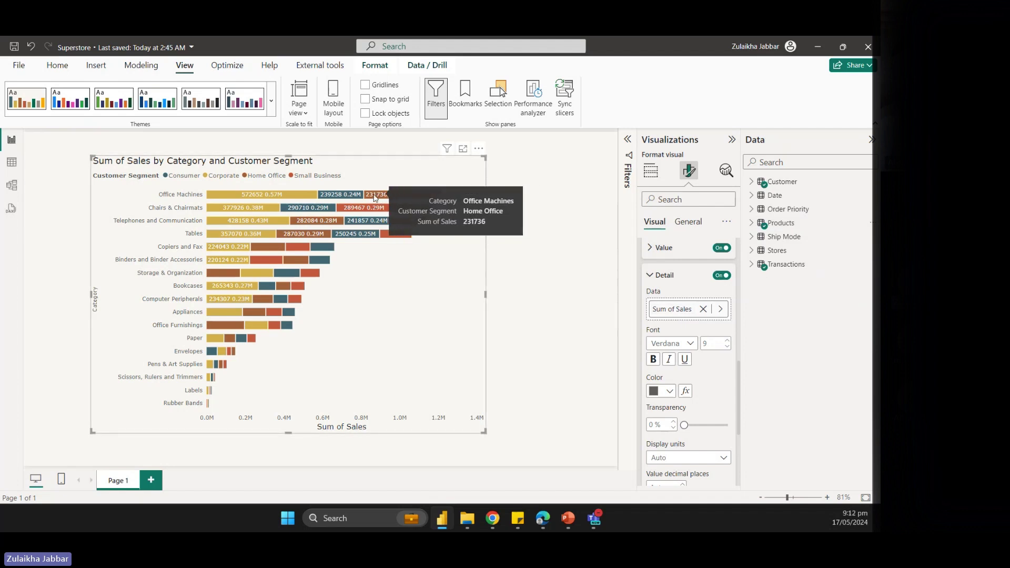
left_click(664, 248)
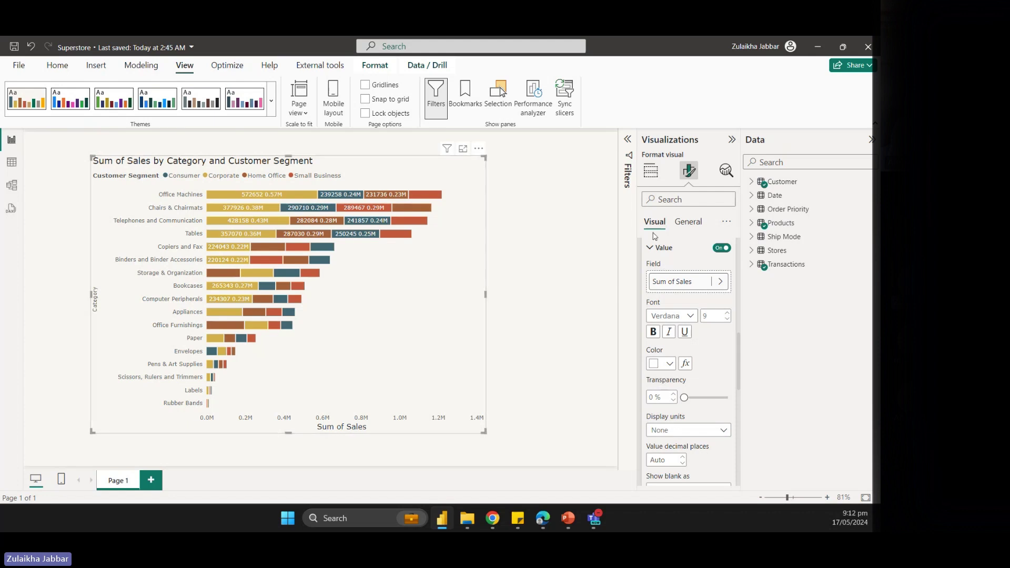
left_click(651, 248)
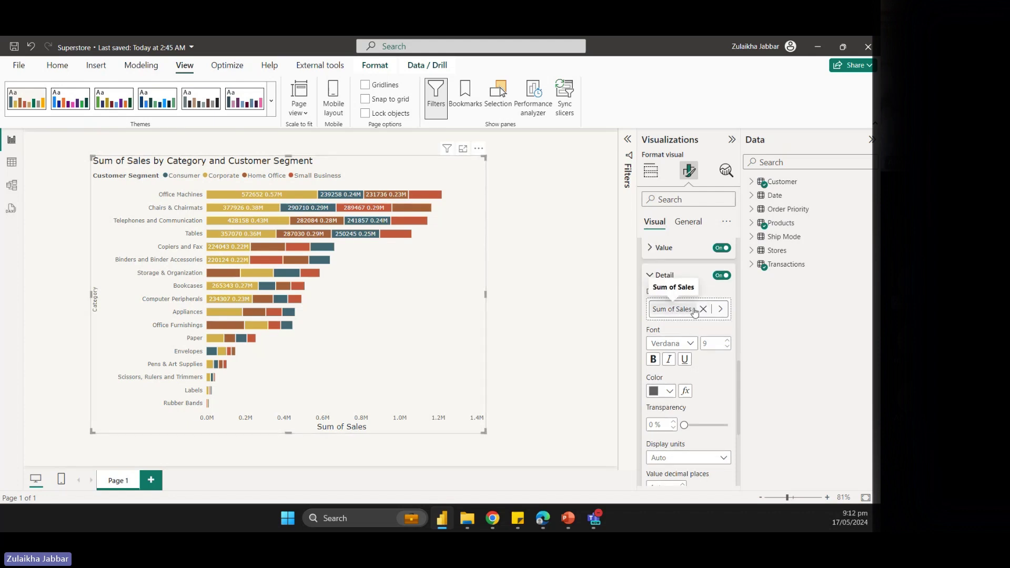
mouse_move(392, 199)
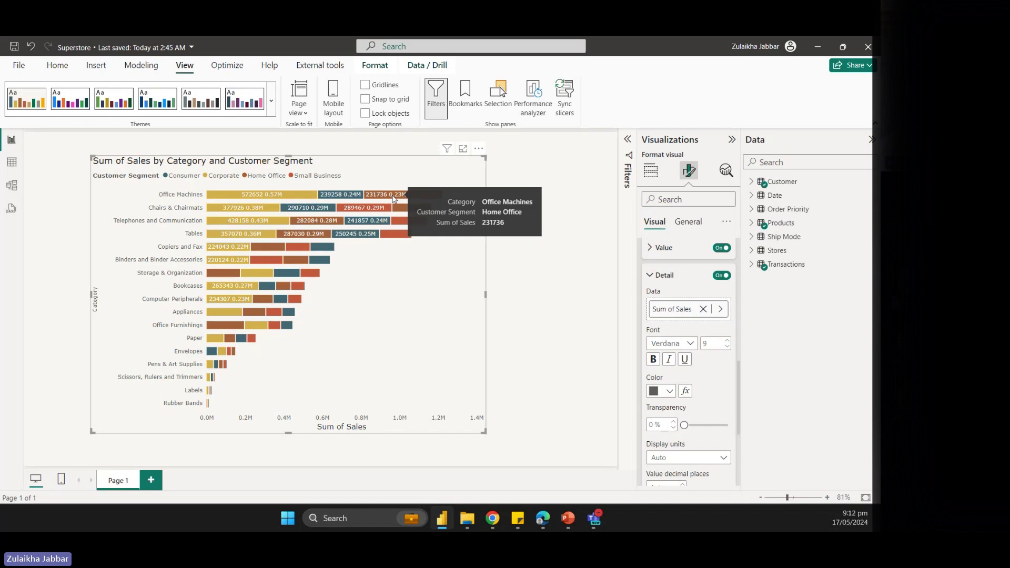
left_click(721, 312)
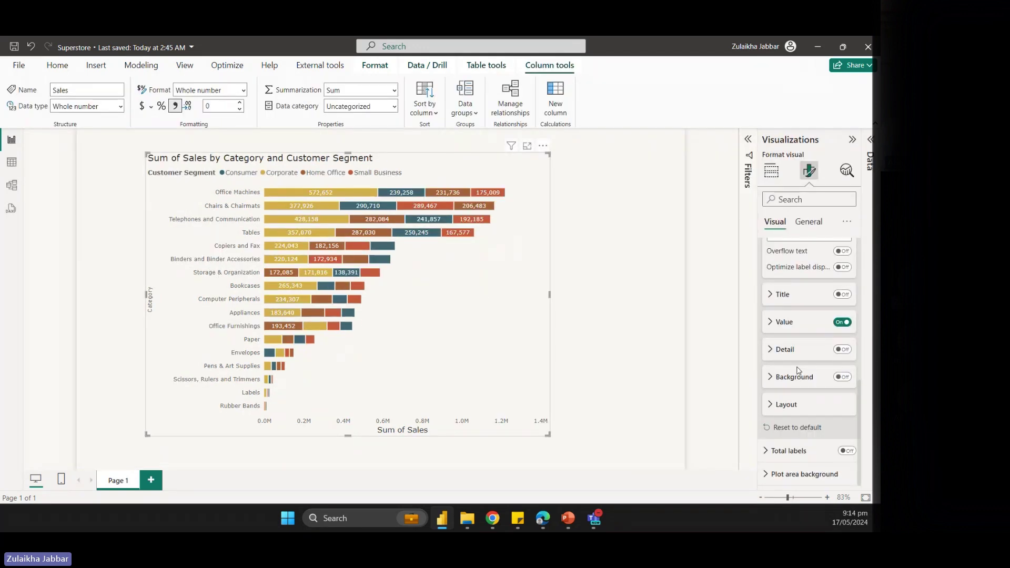
Turn on the background of the data labels
left_click(800, 377)
left_click(844, 378)
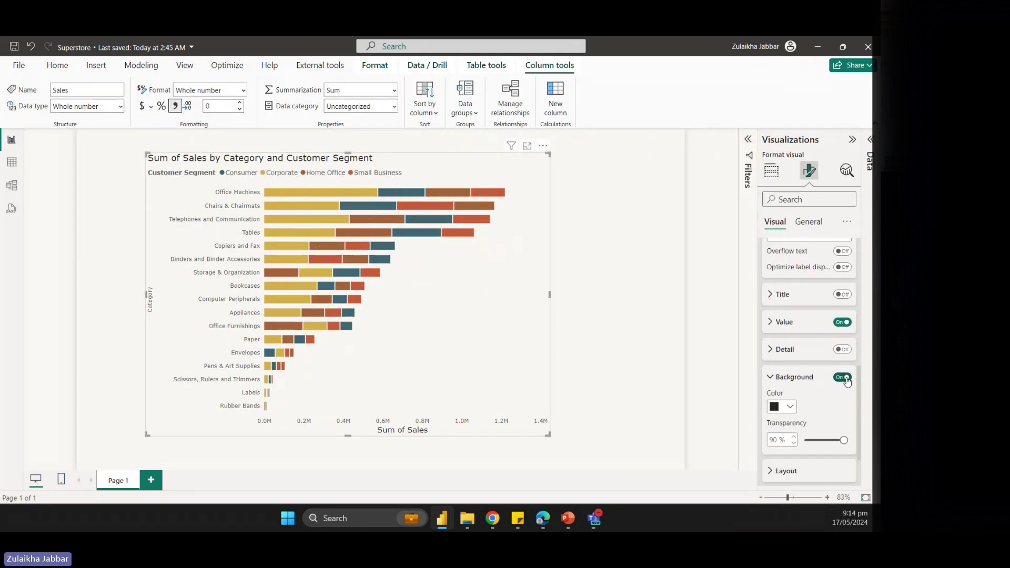
scroll(830, 420, "down", 1)
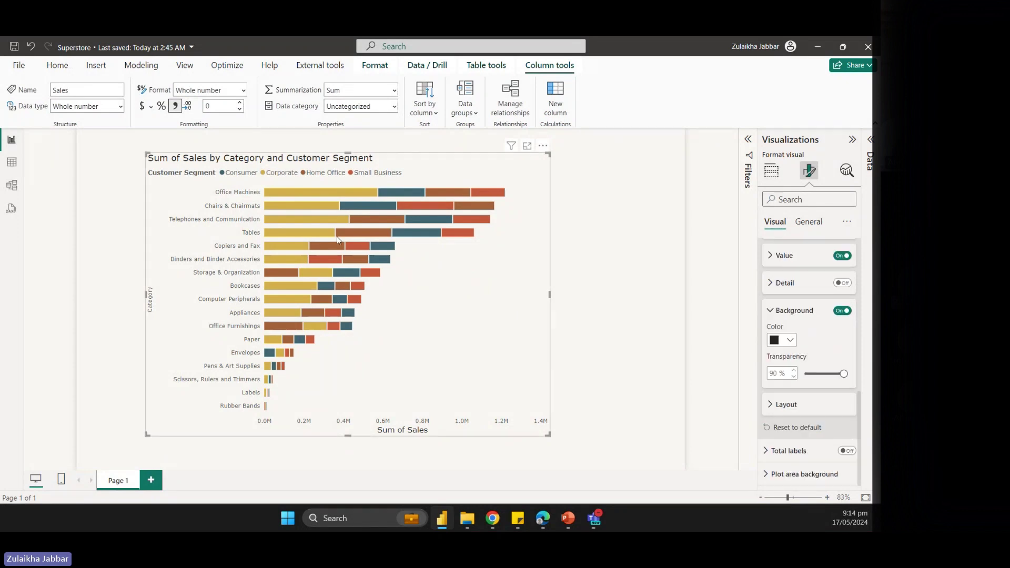
Set the transparency of the data label background to 59%
scroll(789, 316, "up", 5)
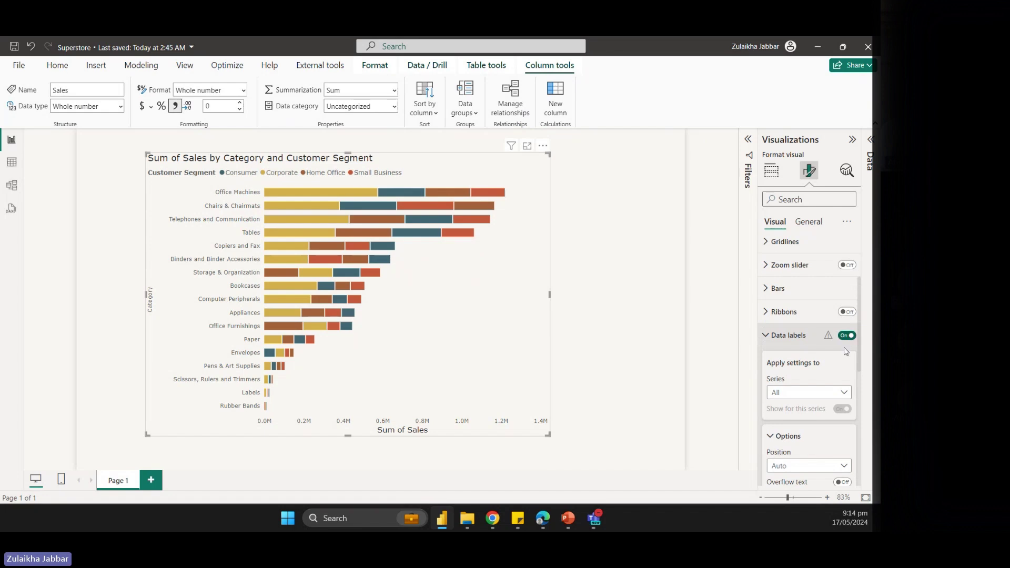
scroll(826, 424, "down", 3)
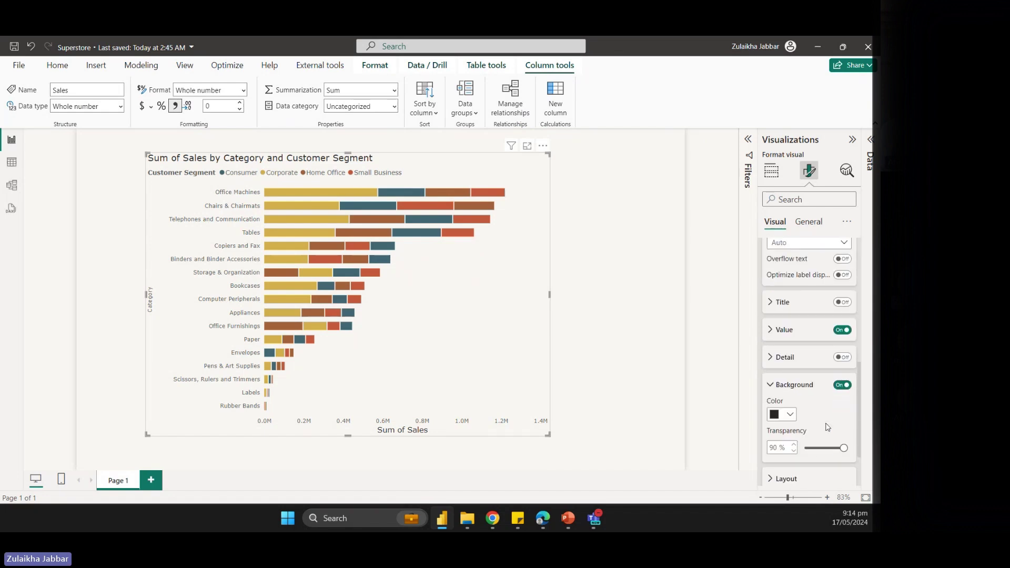
scroll(828, 427, "down", 1)
left_click_drag(843, 410, 797, 438)
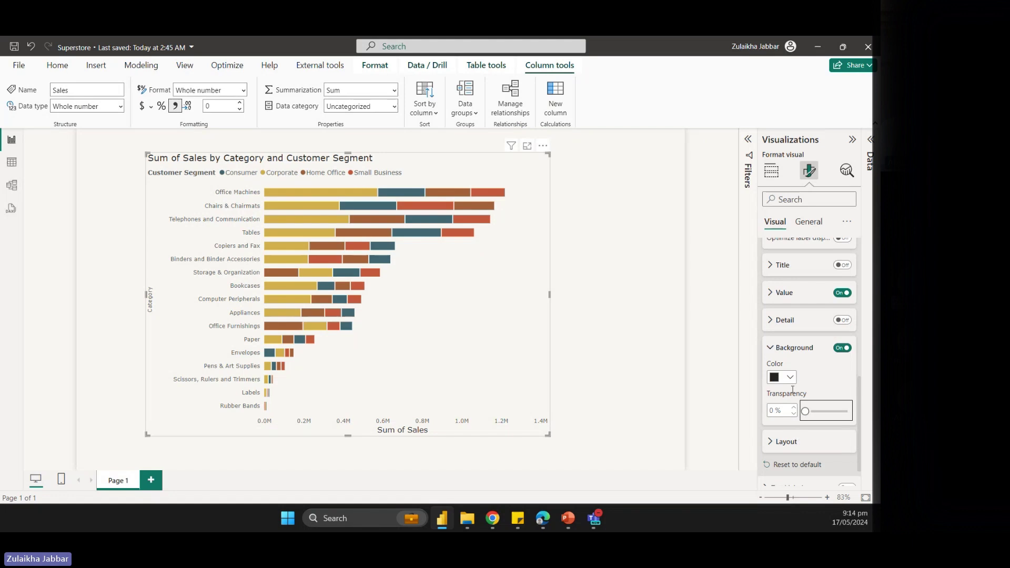
left_click_drag(806, 410, 830, 410)
Set the data label background color to the darkest gray shade of white and expand the value settings
left_click(789, 377)
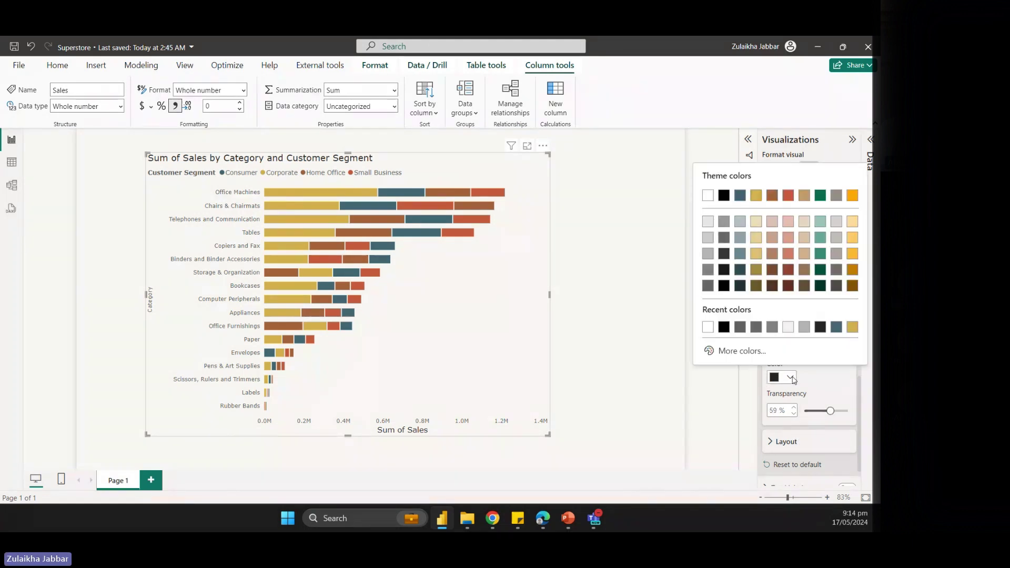
left_click(708, 285)
left_click(784, 293)
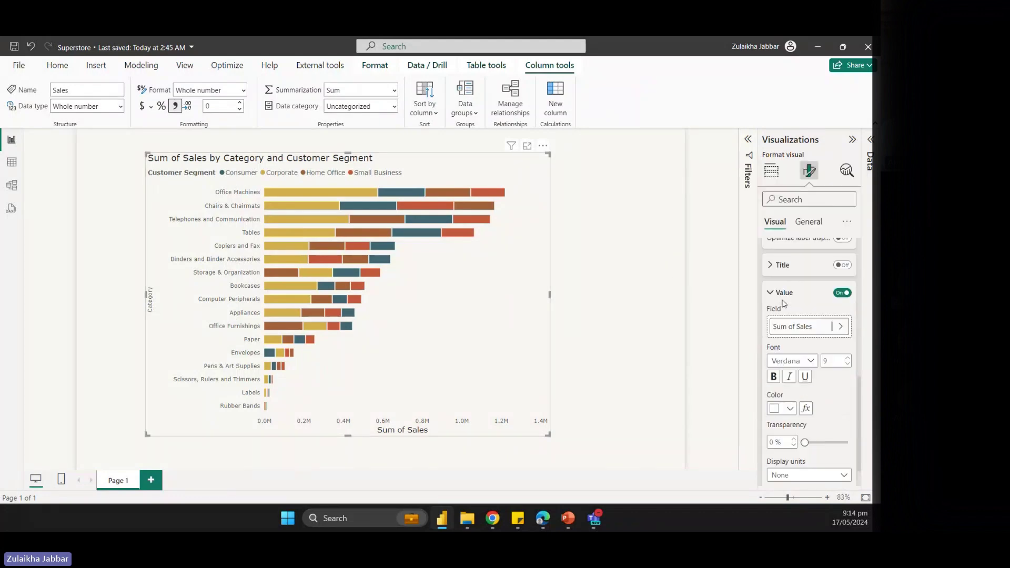
Set the font size of the data label values to 8 and collapse the value settings
scroll(831, 384, "up", 2)
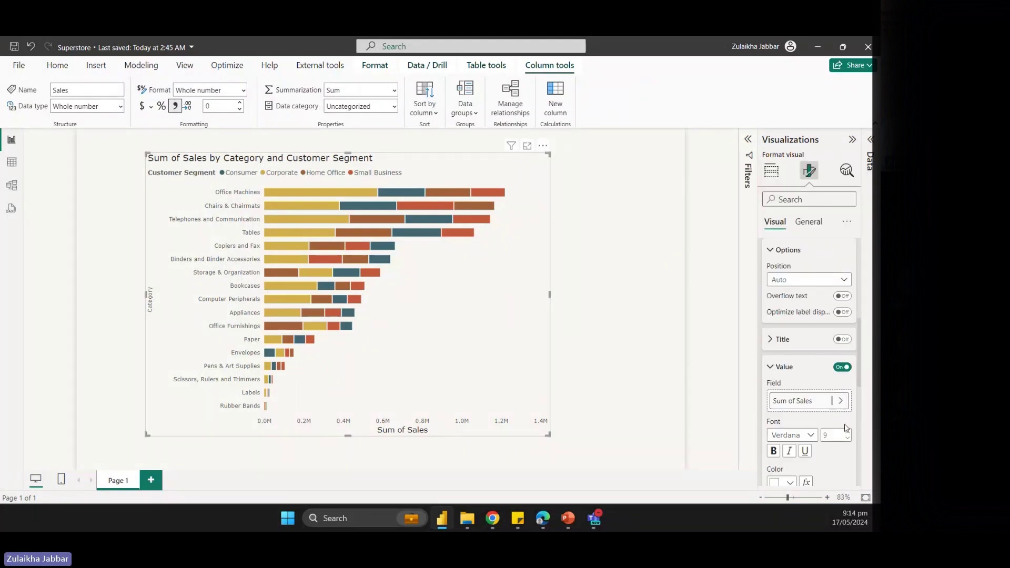
left_click(847, 438)
scroll(846, 439, "up", 2)
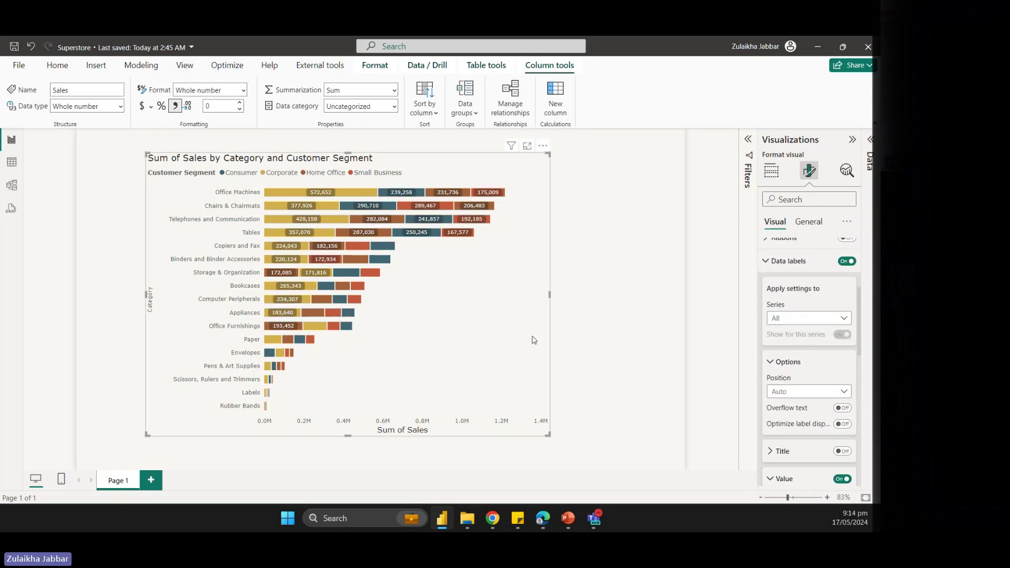
scroll(794, 386, "down", 3)
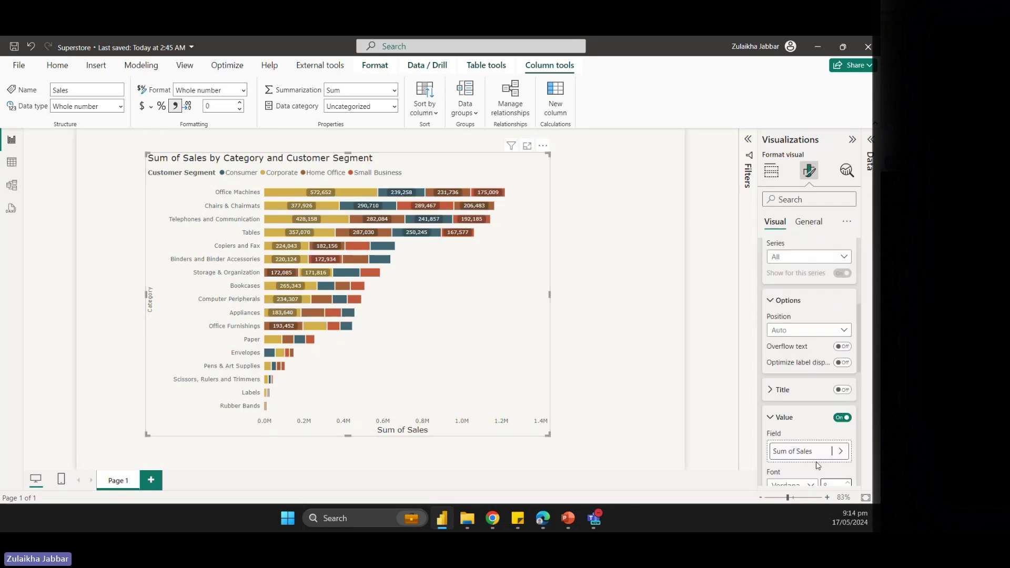
left_click(784, 367)
Set the transparency of the data label background to 15%
scroll(784, 367, "down", 2)
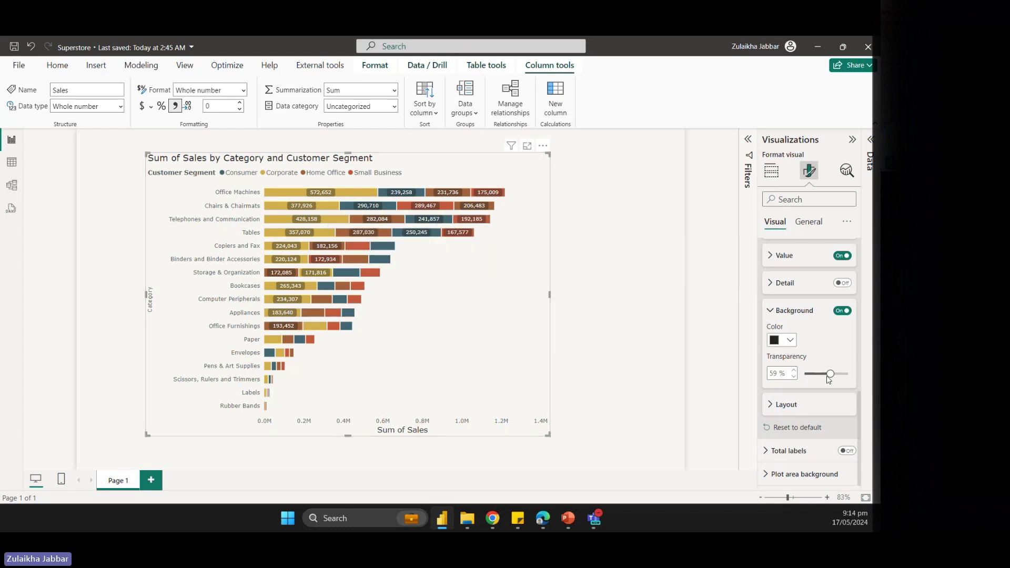
left_click_drag(831, 373, 809, 376)
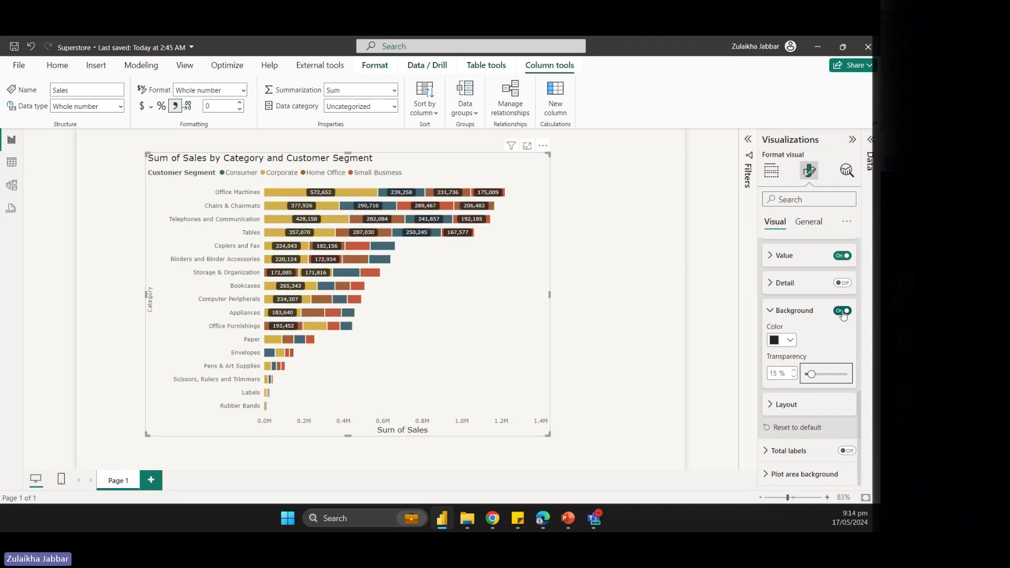
Turn off the background of the data labels and collapse its settings
scroll(839, 316, "up", 5)
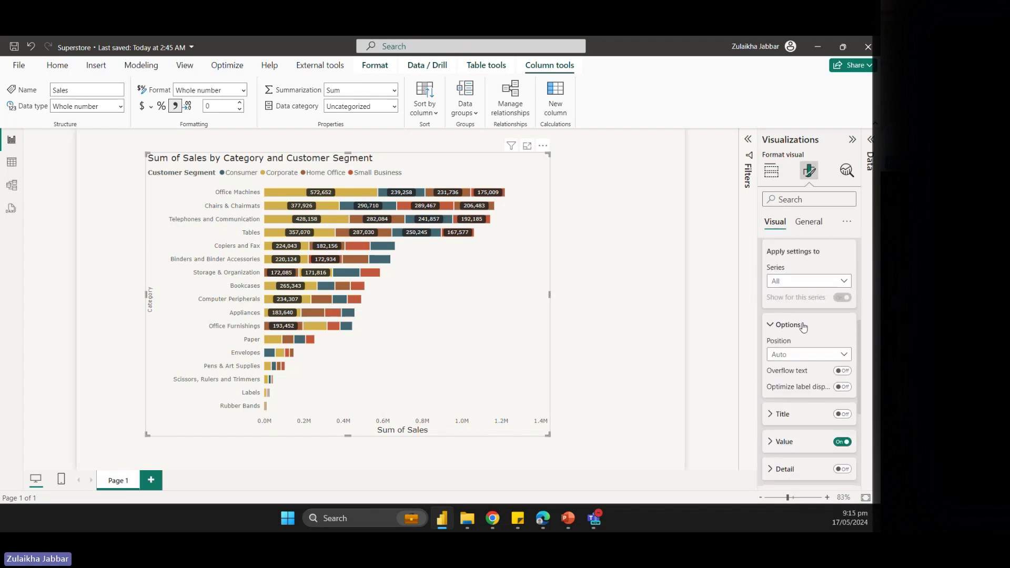
scroll(800, 315, "up", 2)
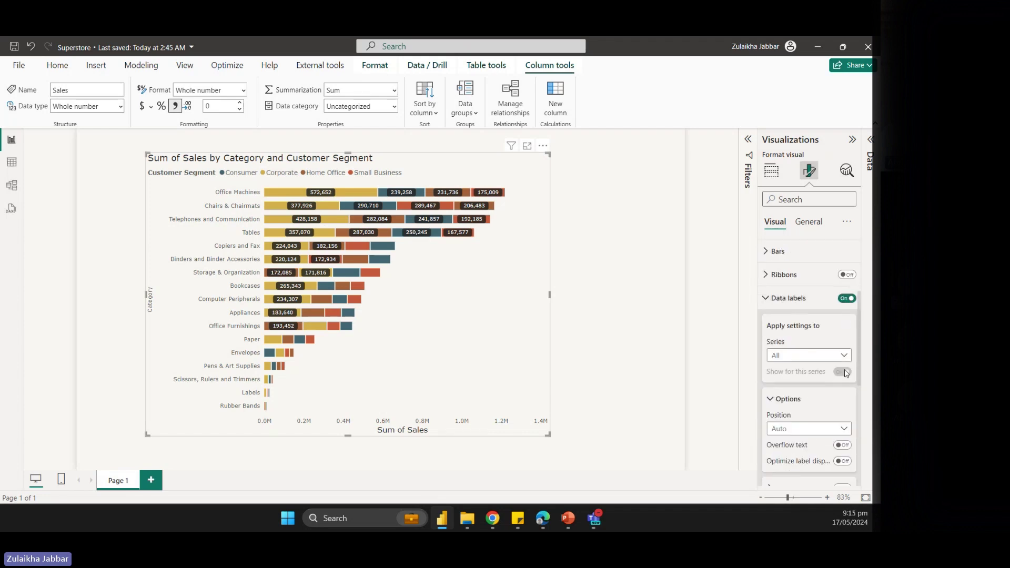
scroll(832, 378, "down", 7)
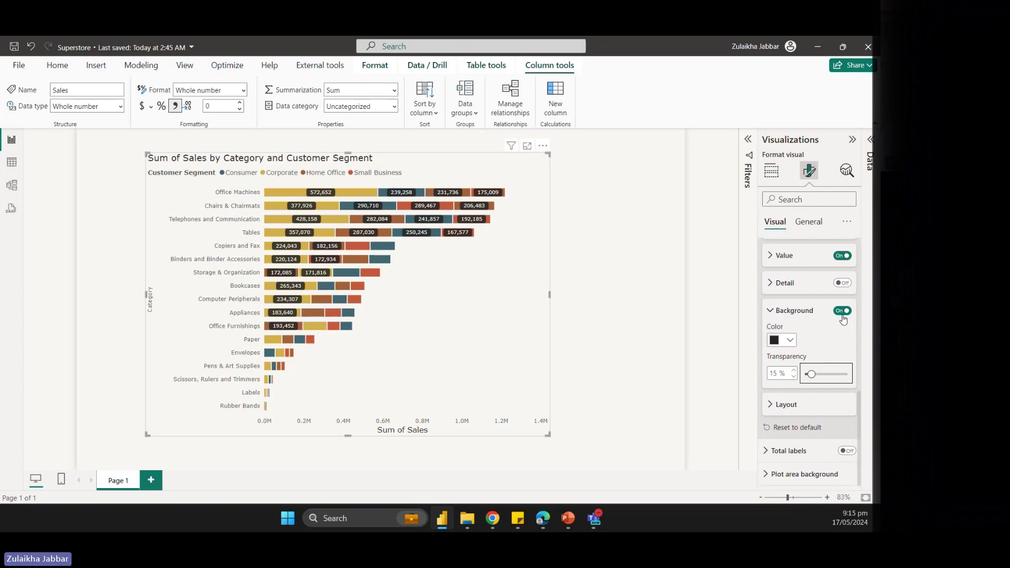
left_click(842, 310)
left_click(783, 311)
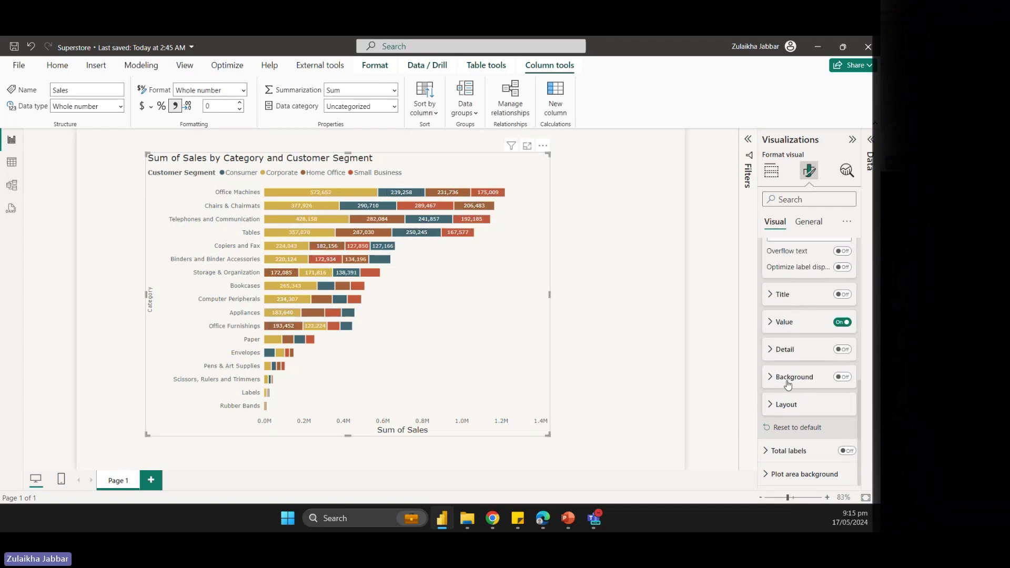
Switch the data label layout to Multi-line and try left and center horizontal alignment
left_click(786, 404)
left_click(789, 405)
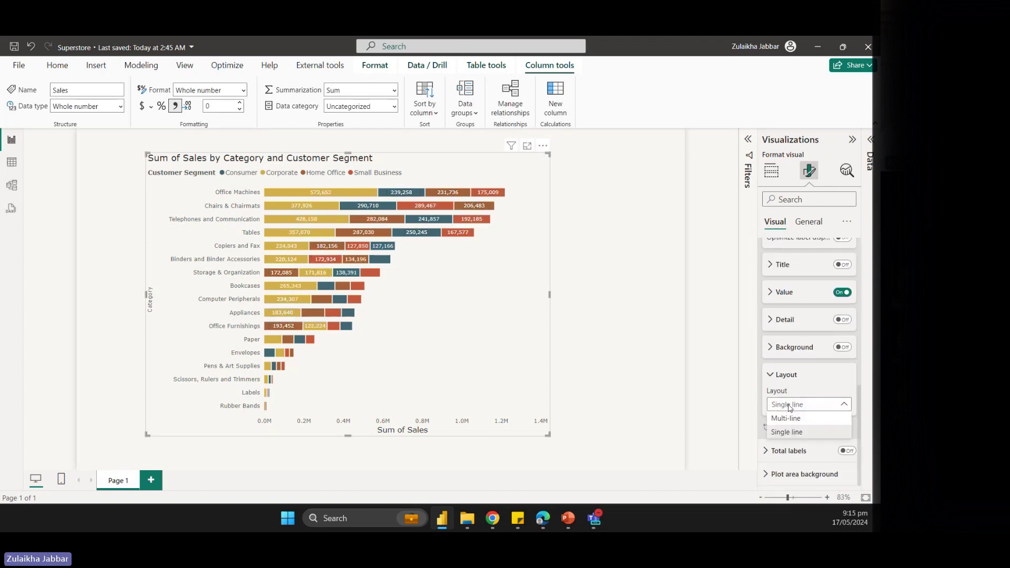
left_click(790, 418)
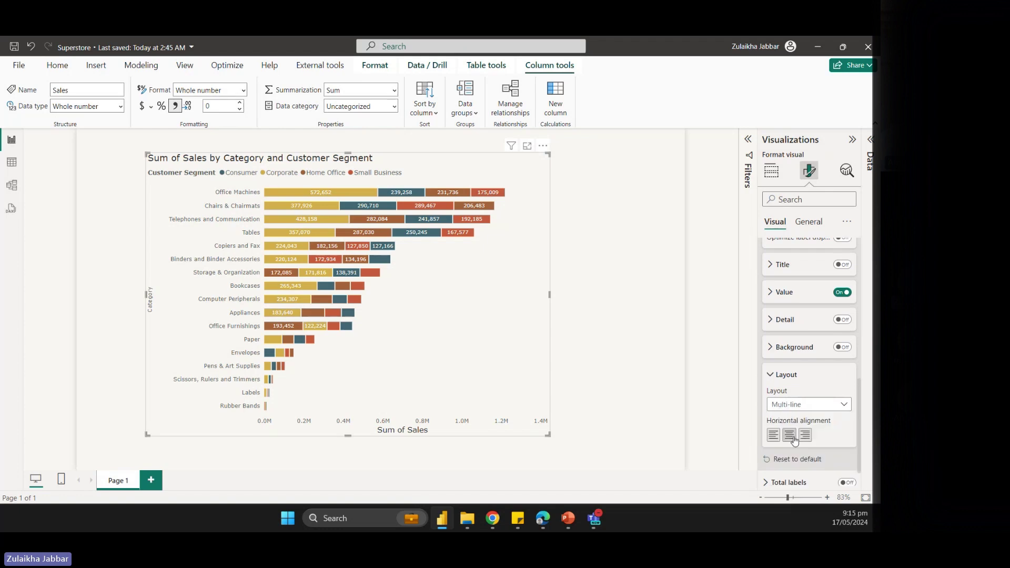
left_click(773, 435)
left_click(789, 435)
Set the data label layout back to Single line and collapse the layout settings
left_click(804, 405)
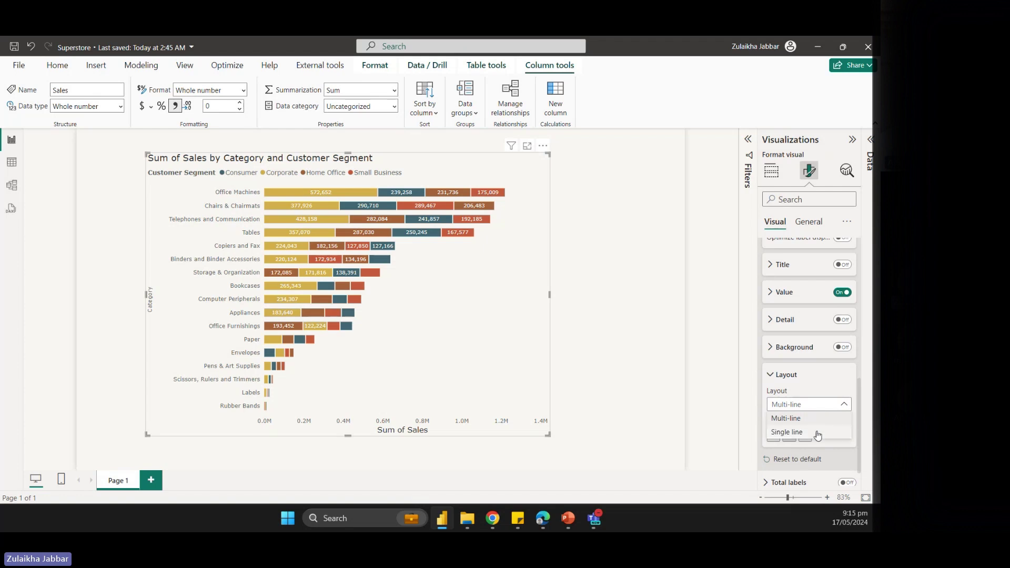
left_click(818, 434)
left_click(797, 405)
left_click(797, 416)
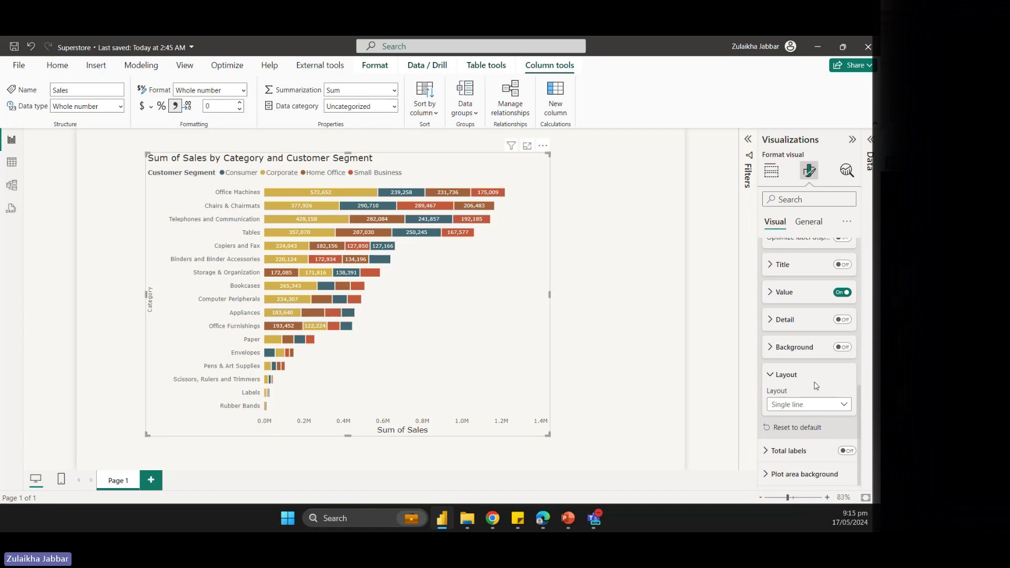
left_click(800, 409)
left_click(804, 428)
left_click(782, 376)
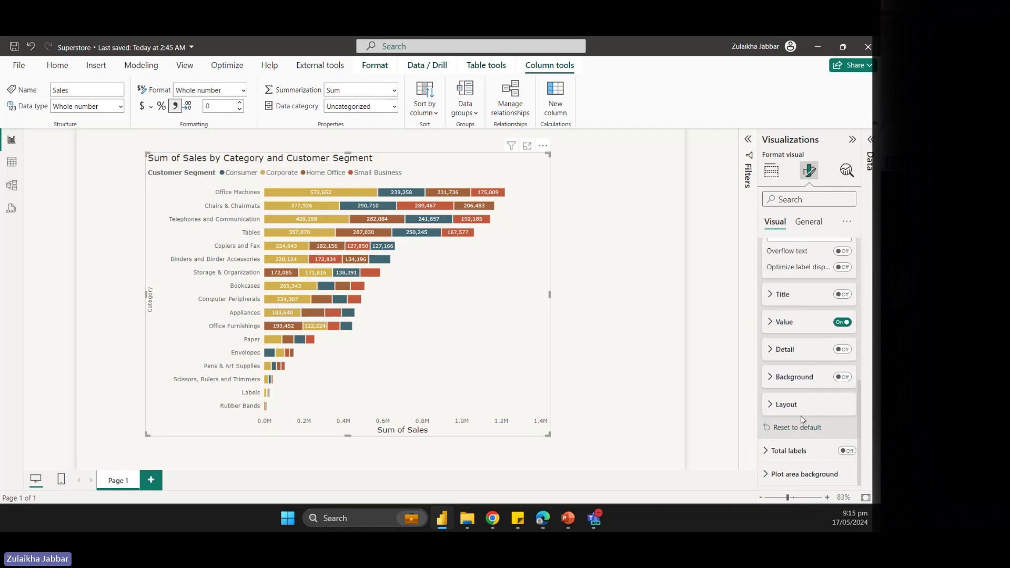
Collapse the data label settings, turn on total labels for the chart and expand their settings
scroll(802, 419, "up", 3)
left_click(769, 292)
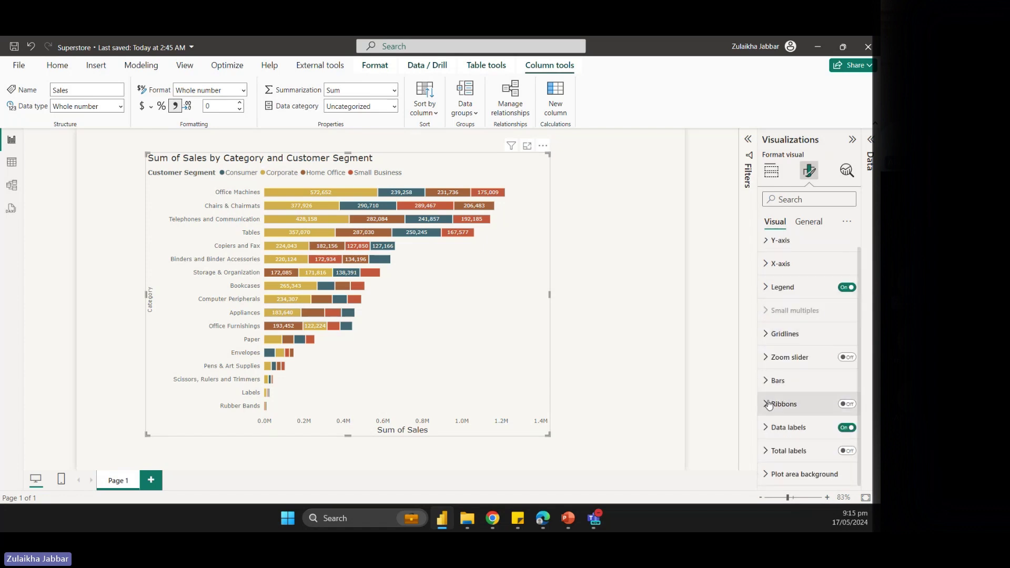
left_click(846, 452)
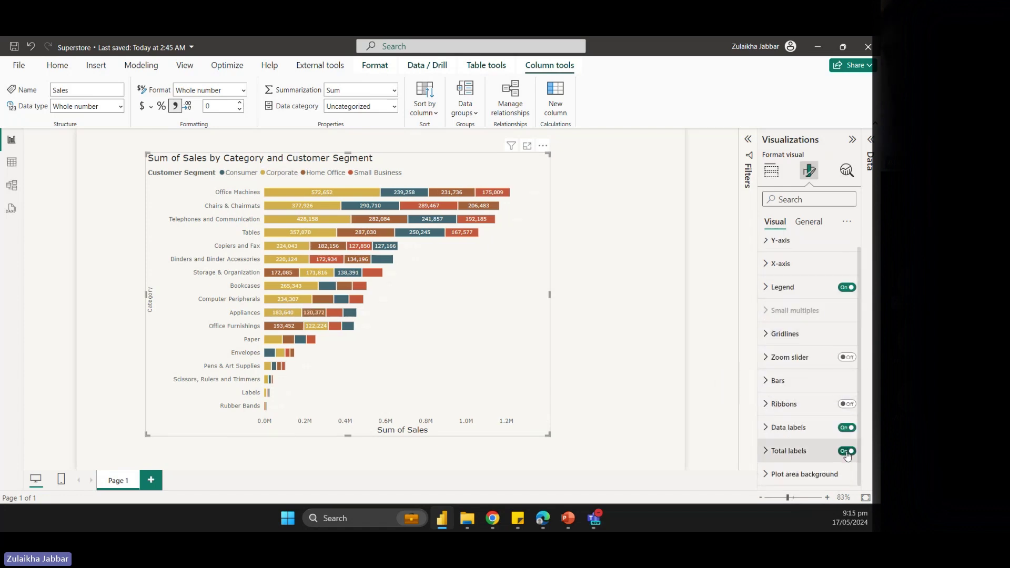
left_click(815, 459)
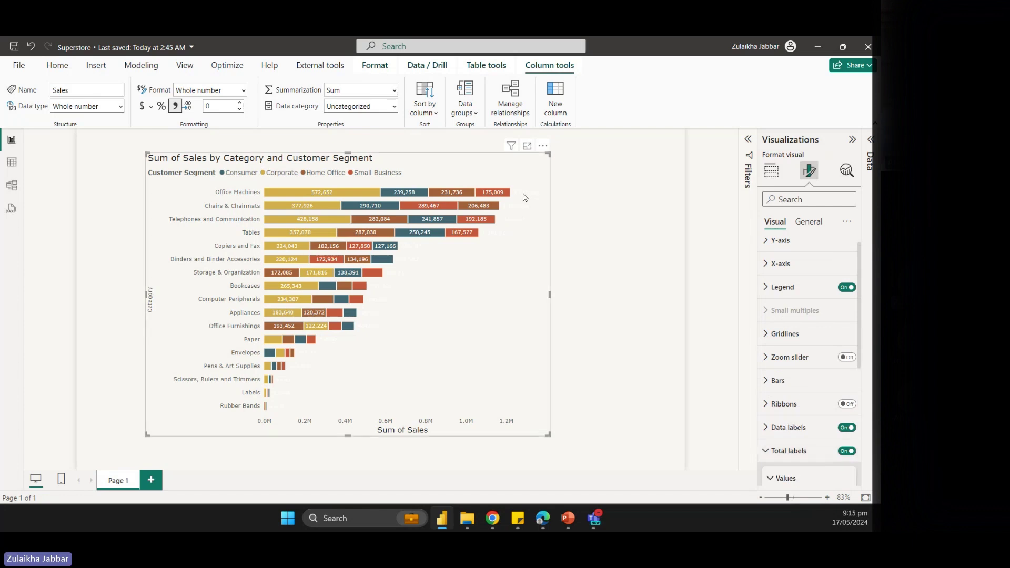
Color the total labels with the darkest gray shade of white, and switch the total labels off and on again
left_click(785, 477)
left_click(786, 446)
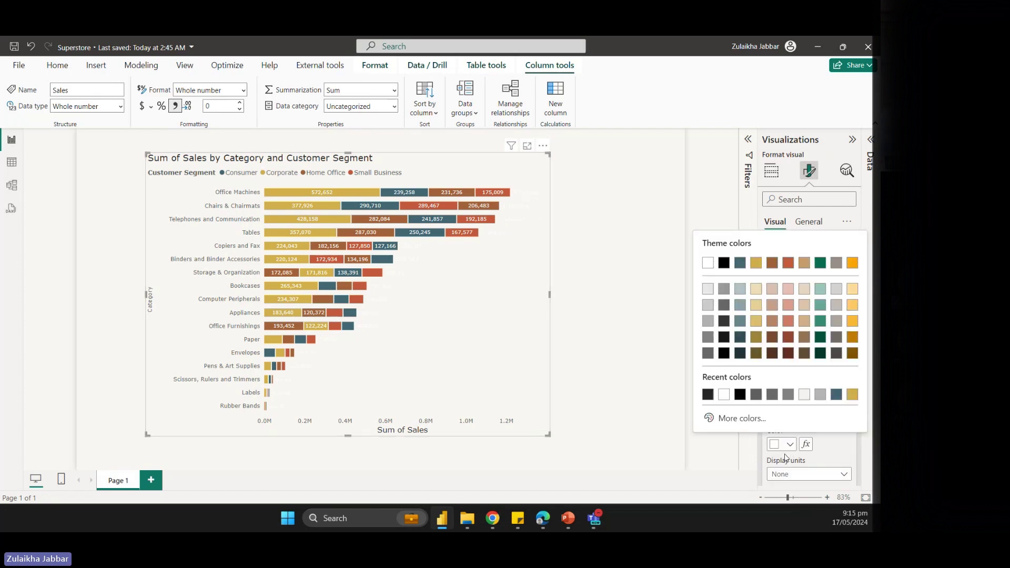
left_click(707, 353)
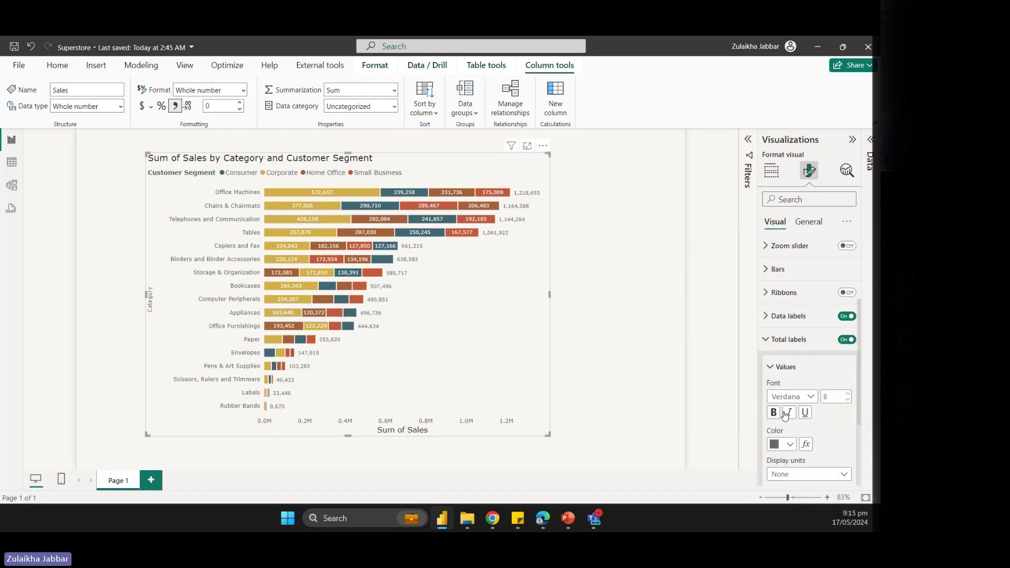
left_click(847, 340)
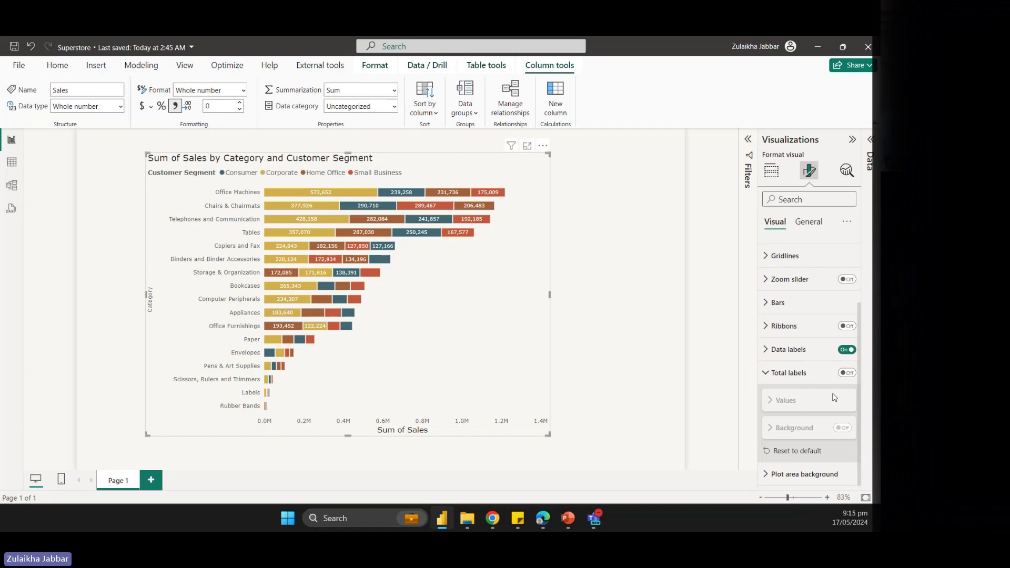
left_click(847, 373)
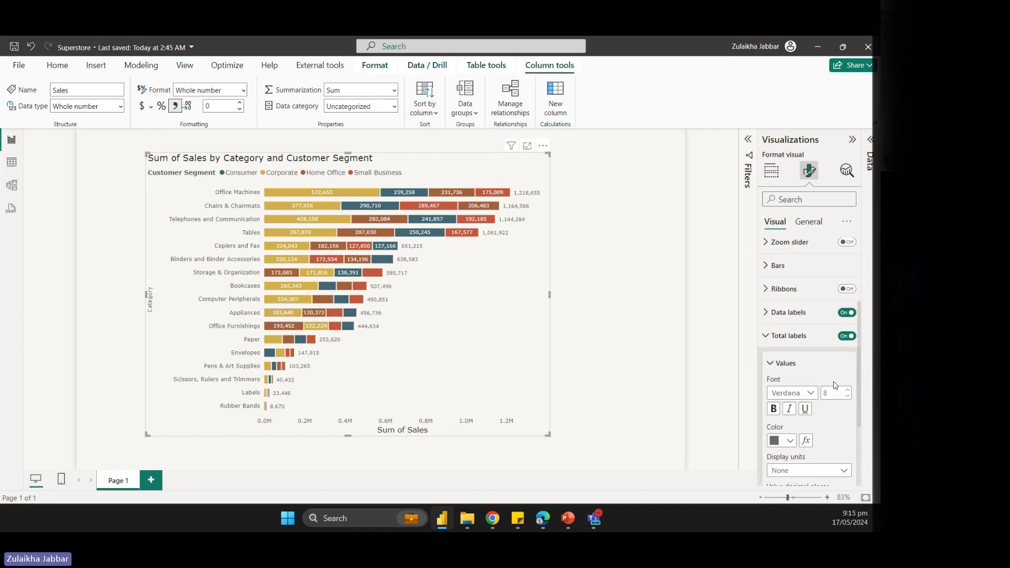
Make the total label values bold and set their color to black
scroll(834, 385, "down", 1)
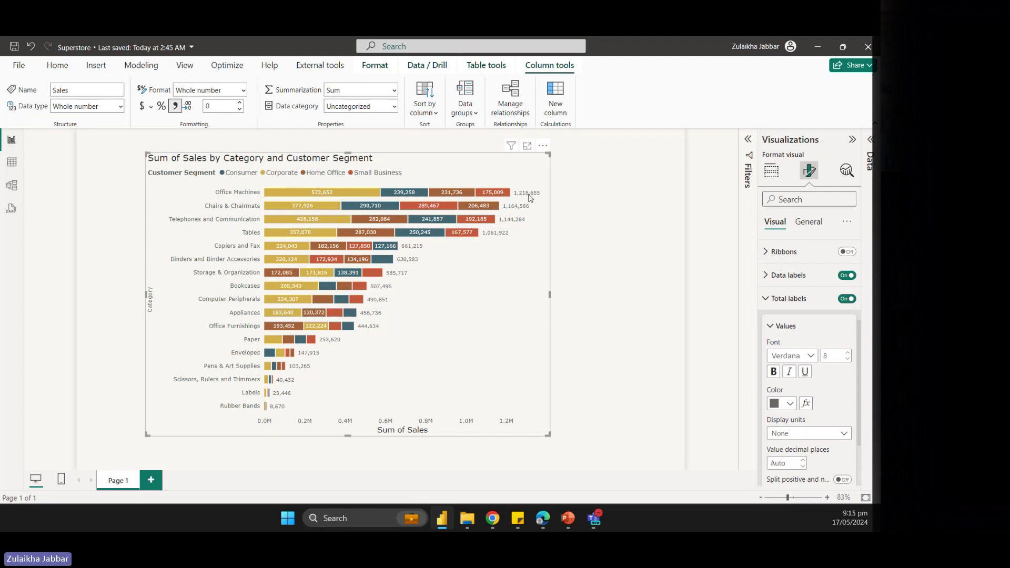
scroll(824, 436, "down", 1)
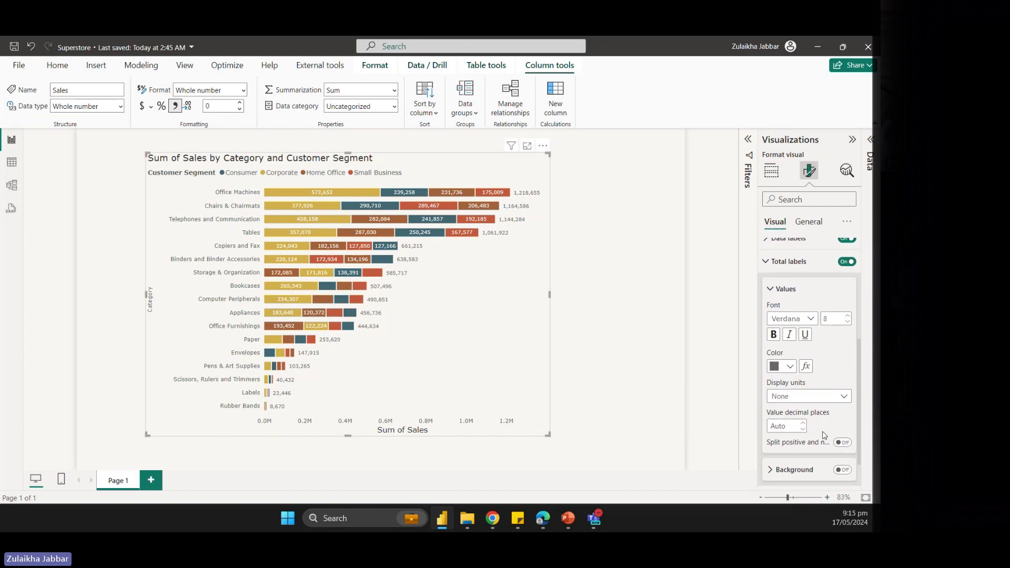
left_click(835, 319)
left_click(774, 335)
left_click(782, 366)
left_click(722, 182)
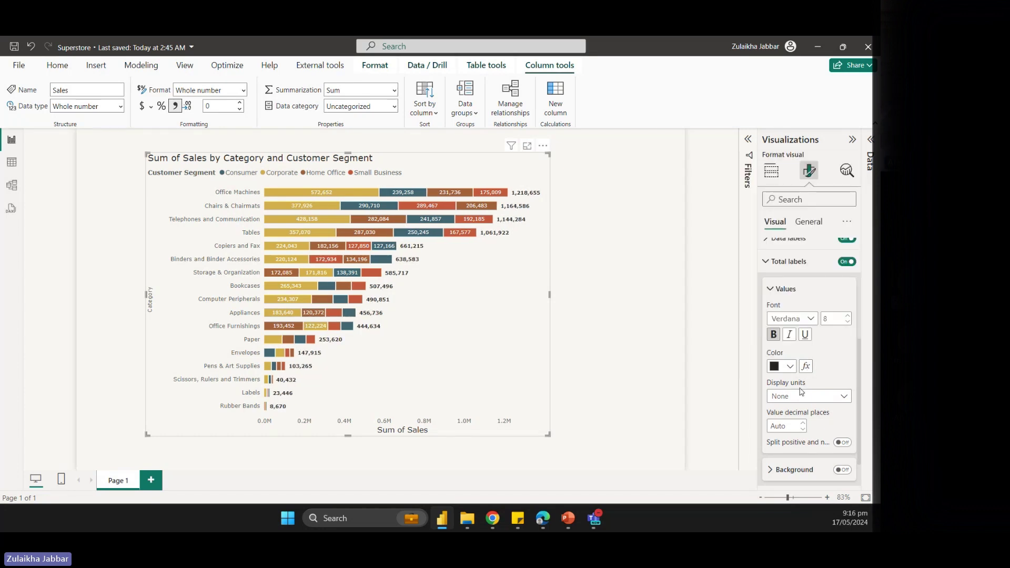
Try the Auto and Thousands display units on the total labels and set them back to None
left_click(801, 400)
left_click(801, 409)
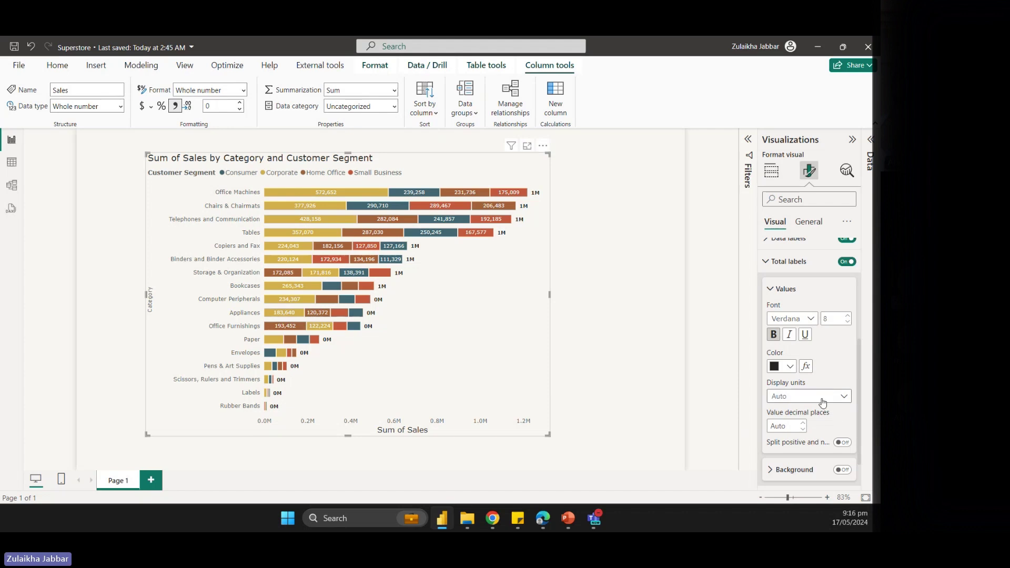
left_click(805, 396)
left_click(800, 440)
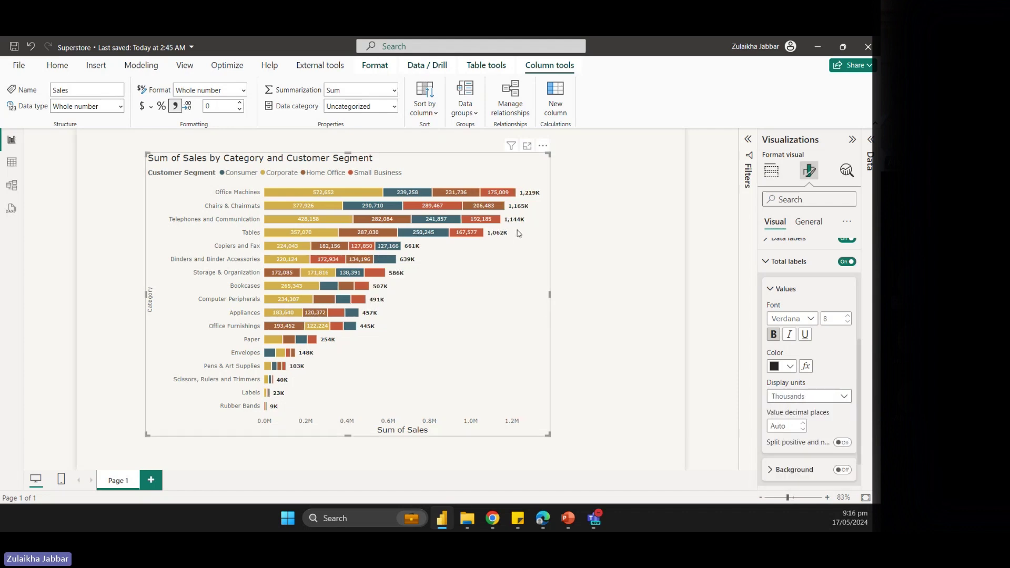
left_click(805, 396)
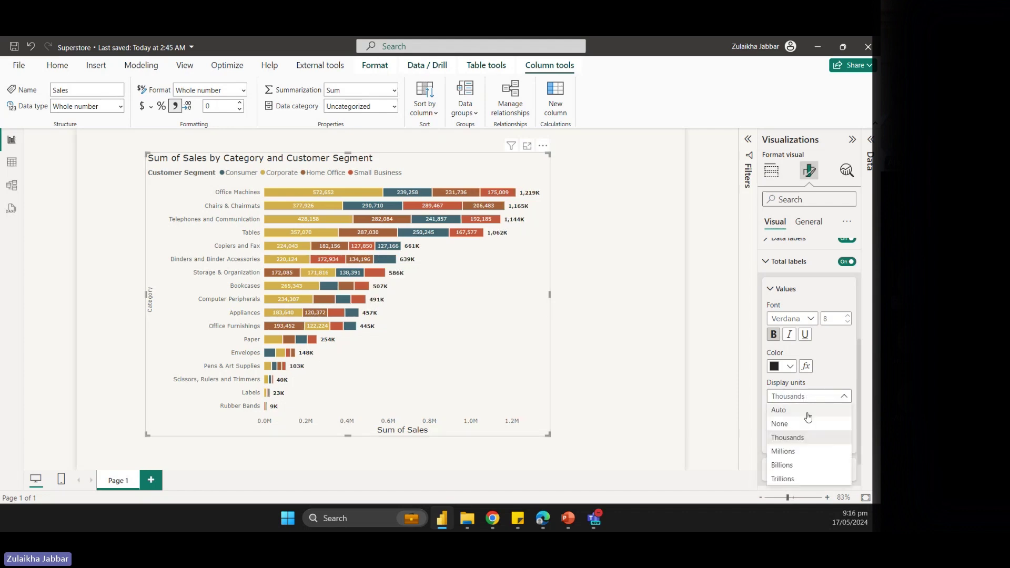
left_click(813, 410)
left_click(805, 397)
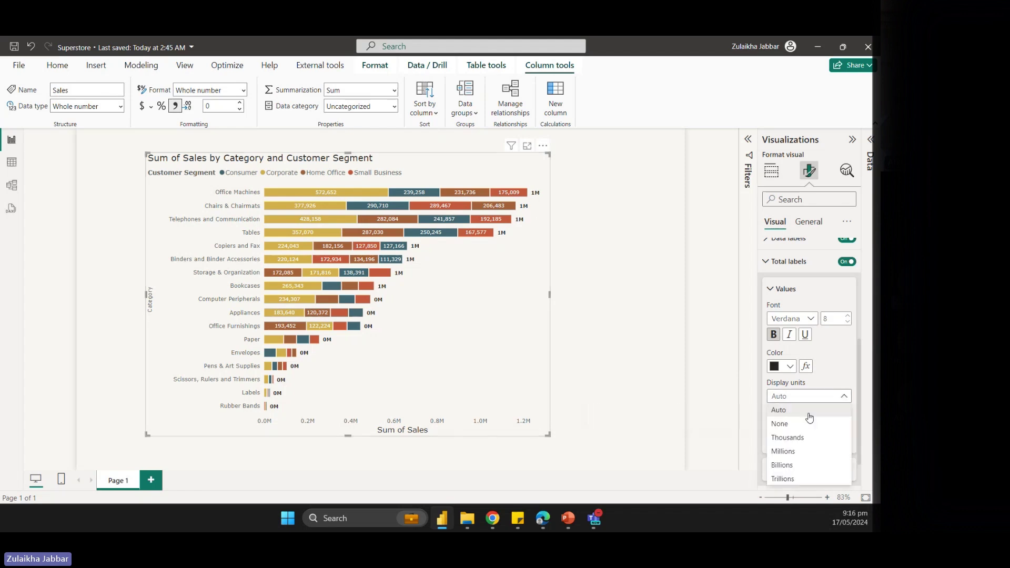
left_click(778, 422)
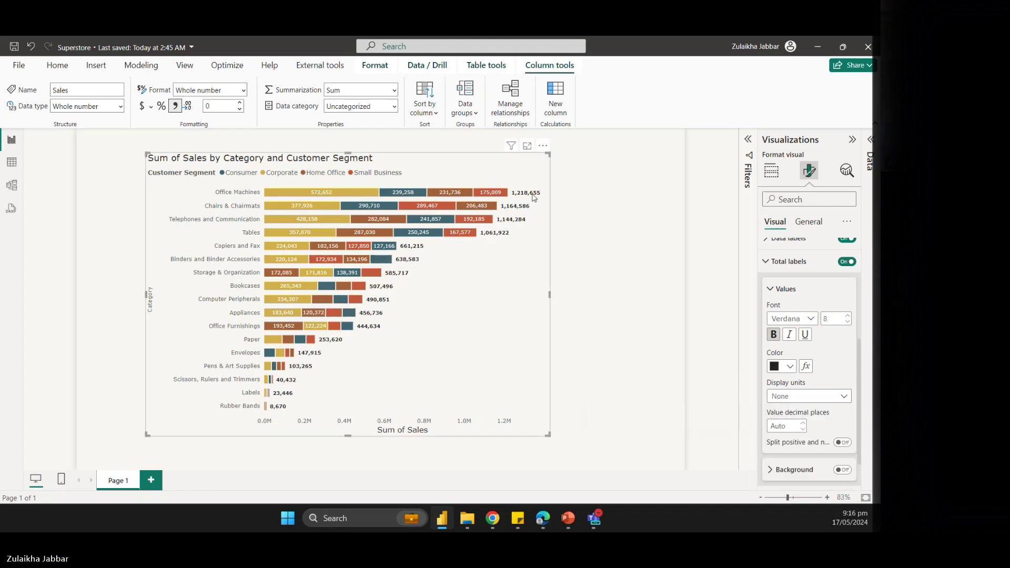
Move the stacked bar chart slightly left and up on the report page
left_click_drag(524, 372, 509, 369)
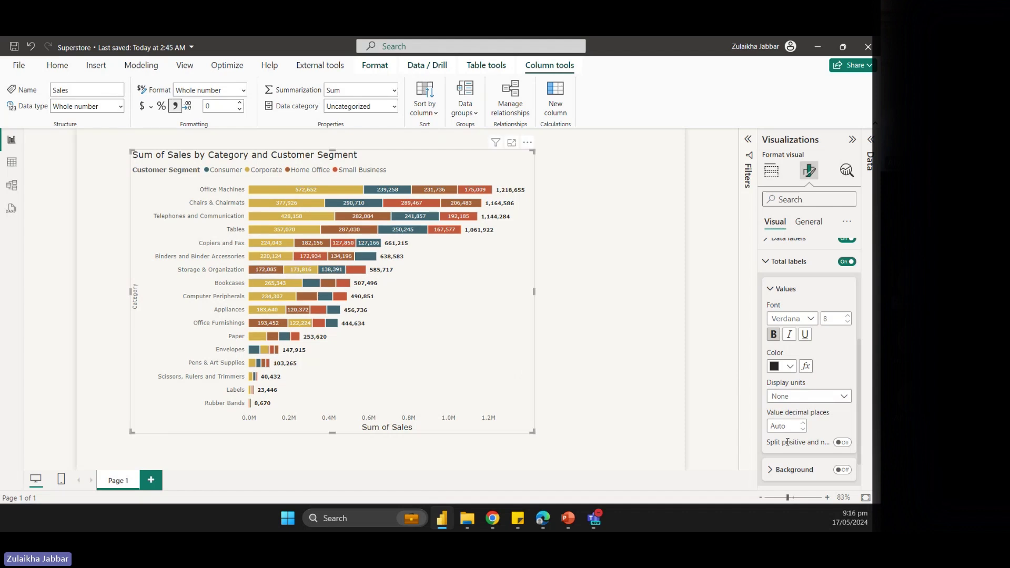
Try 2 value decimal places on the total labels and return the setting to Auto
scroll(805, 432, "down", 1)
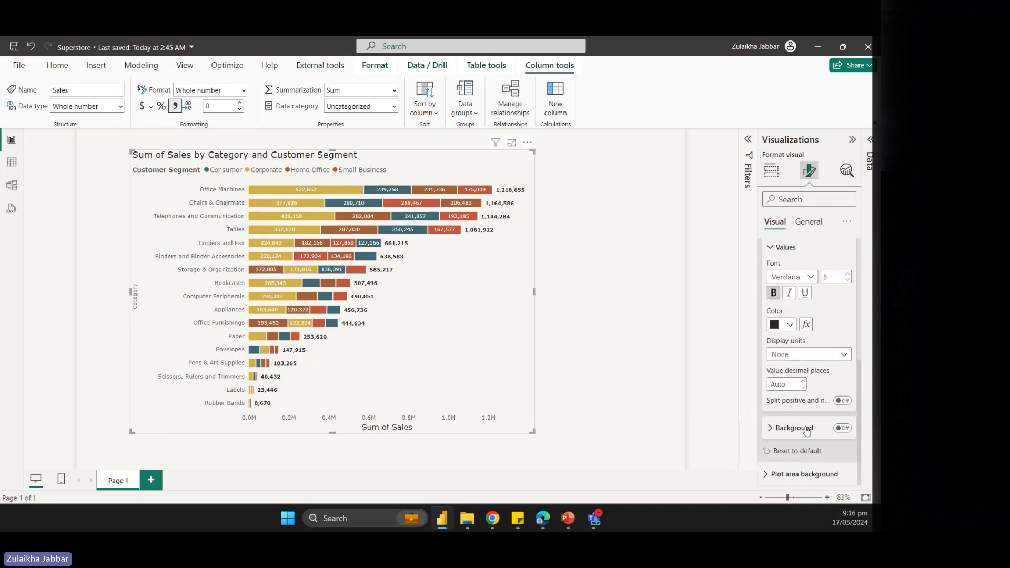
left_click(795, 386)
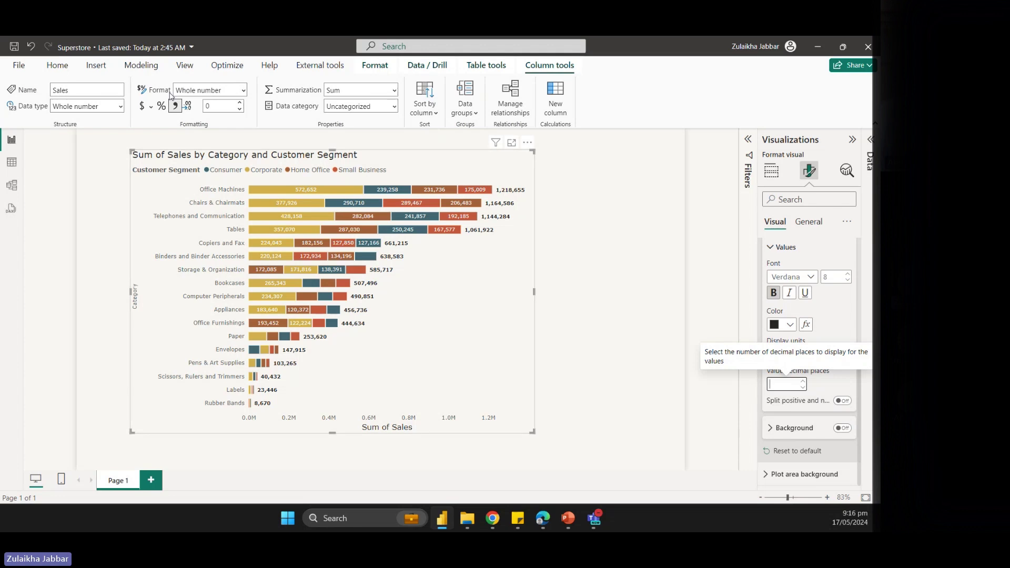
left_click(212, 111)
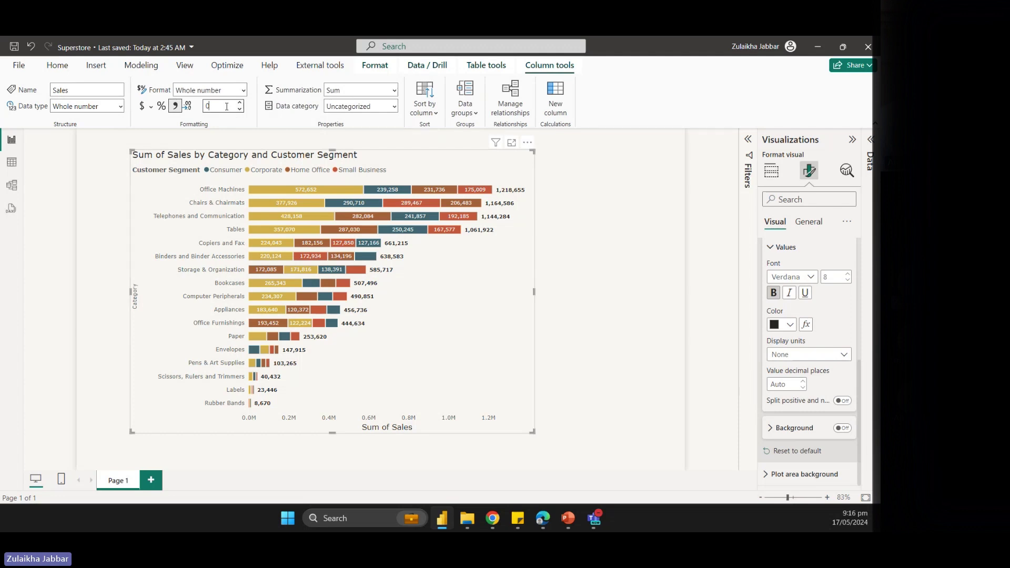
left_click(788, 385)
type("2")
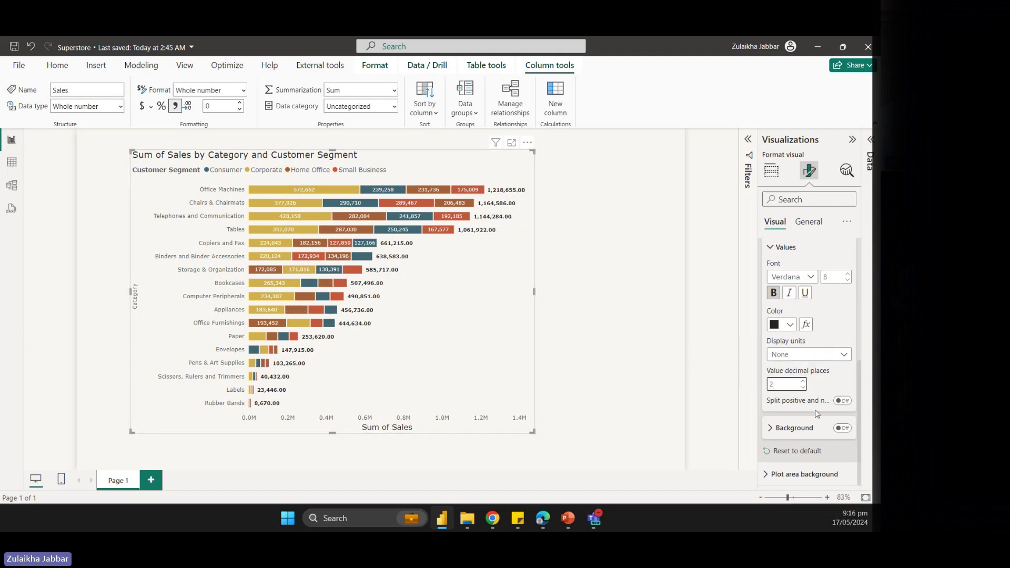
type("0")
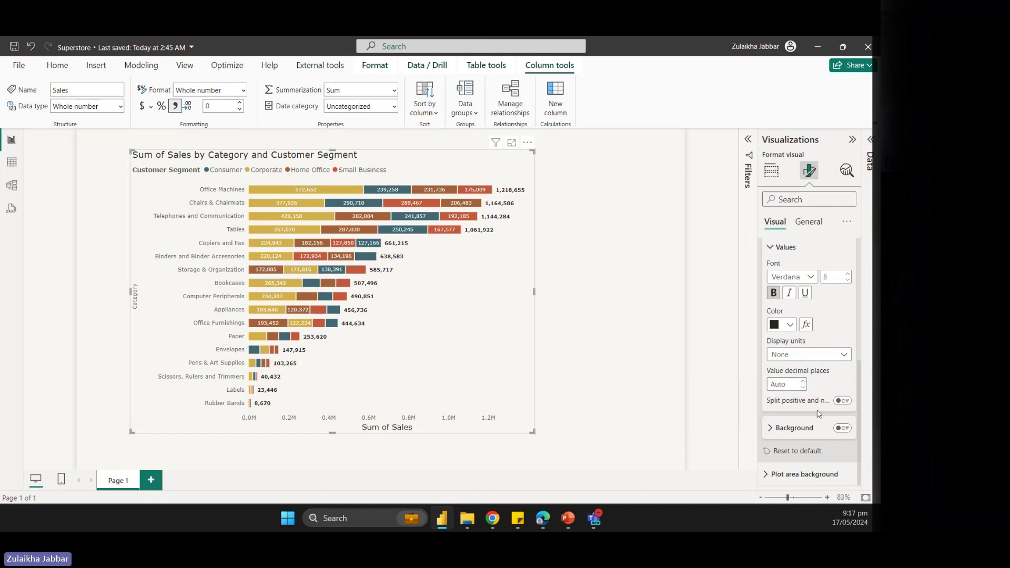
Try splitting the total labels into separate positive and negative totals, and turn the option off again
left_click(844, 401)
left_click(846, 402)
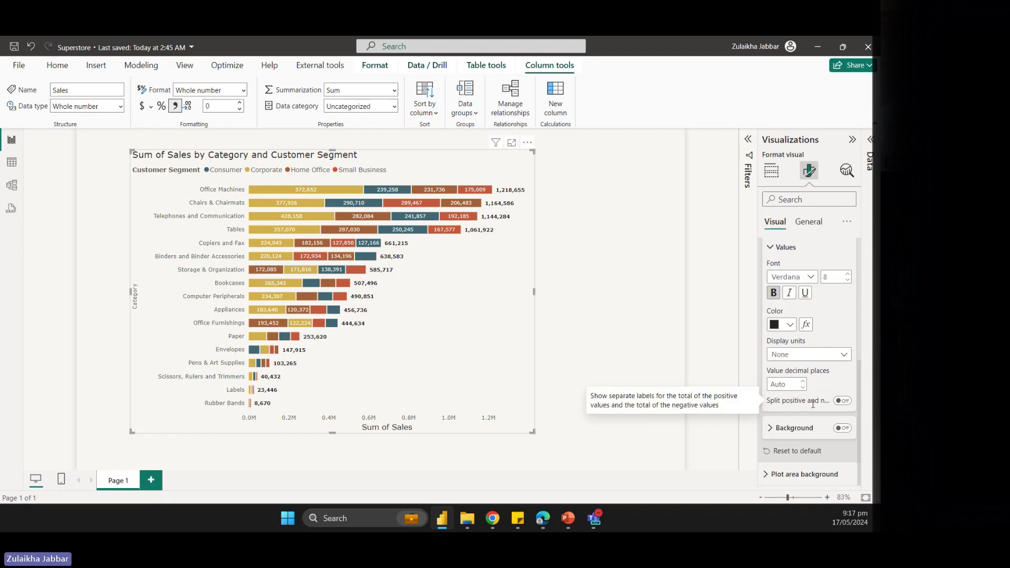
left_click(842, 402)
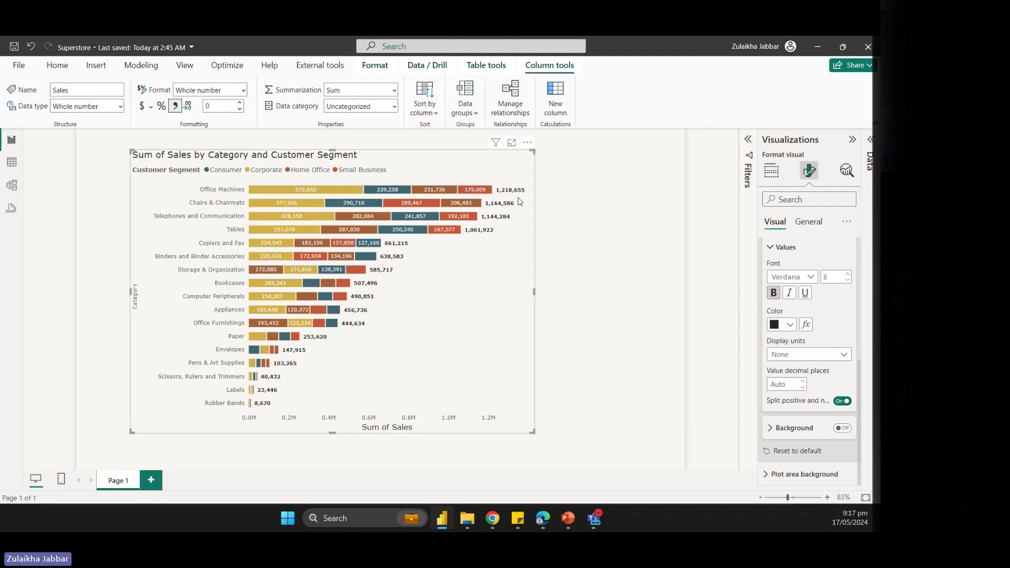
left_click(841, 402)
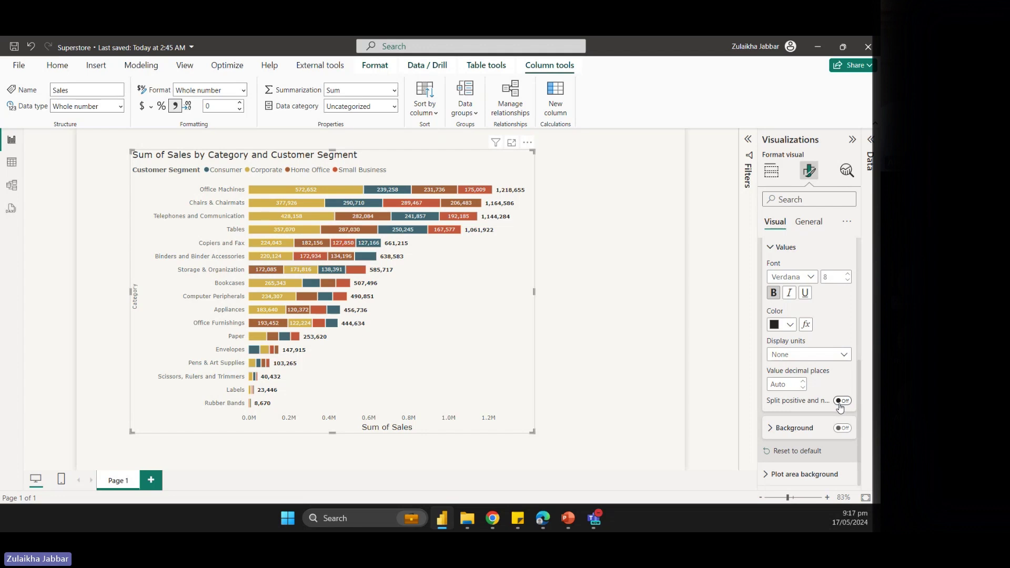
left_click(842, 401)
left_click(842, 402)
scroll(848, 404, "up", 2)
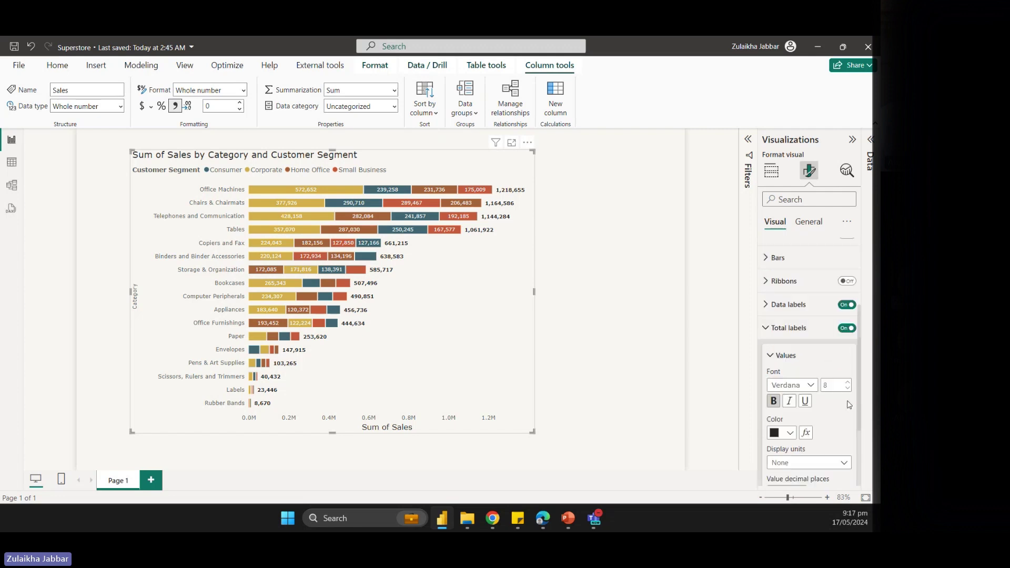
scroll(844, 400, "up", 3)
left_click(782, 448)
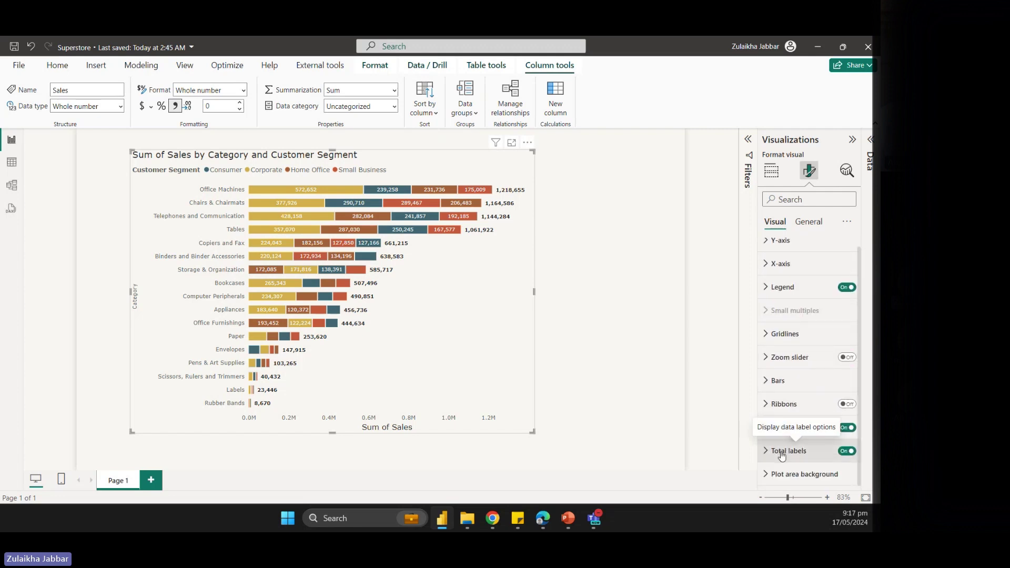
Open the plot area background settings, and reposition the bar chart toward the page center at a slightly smaller size
left_click(789, 474)
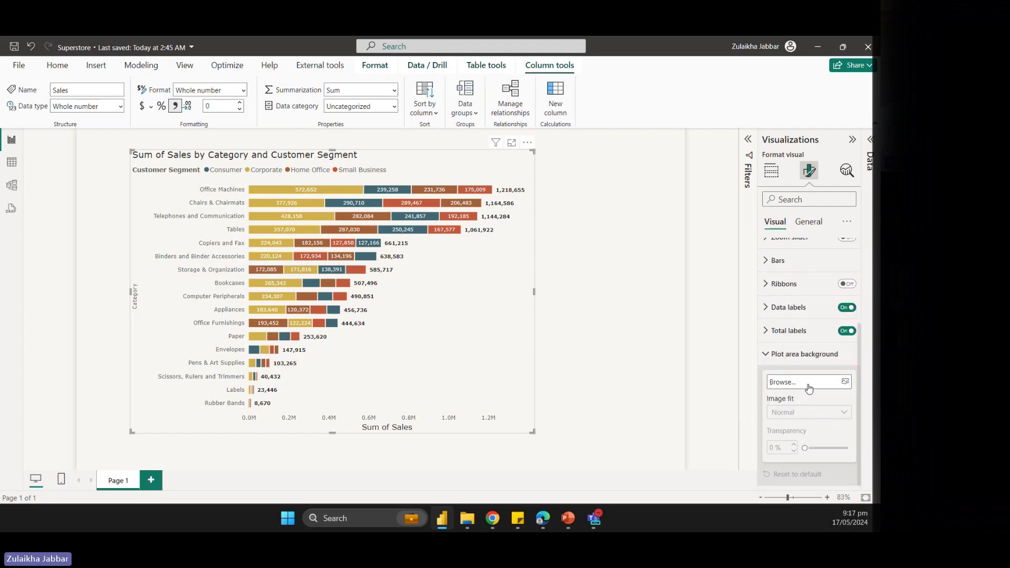
left_click_drag(468, 315, 516, 327)
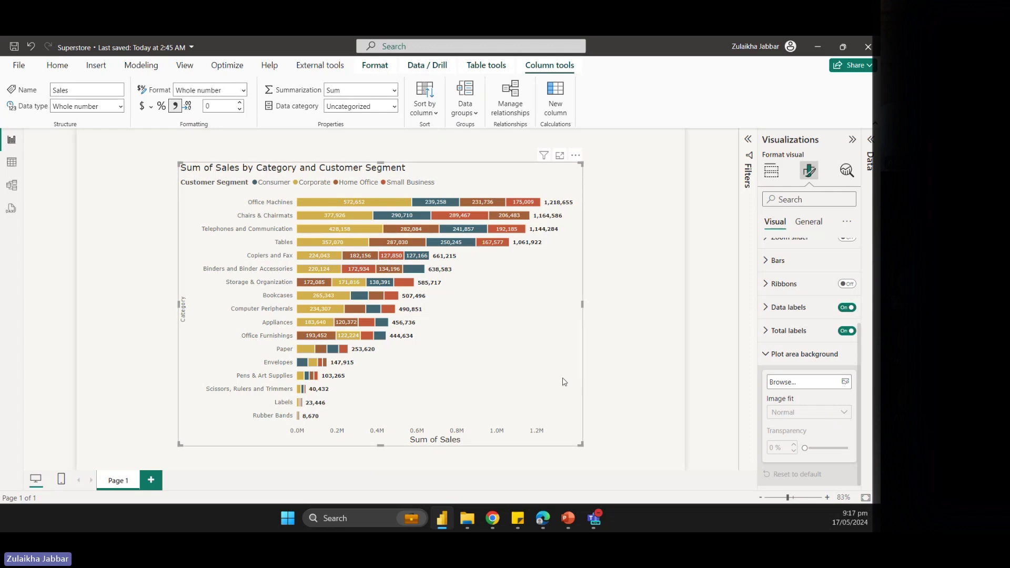
left_click_drag(564, 382, 548, 374)
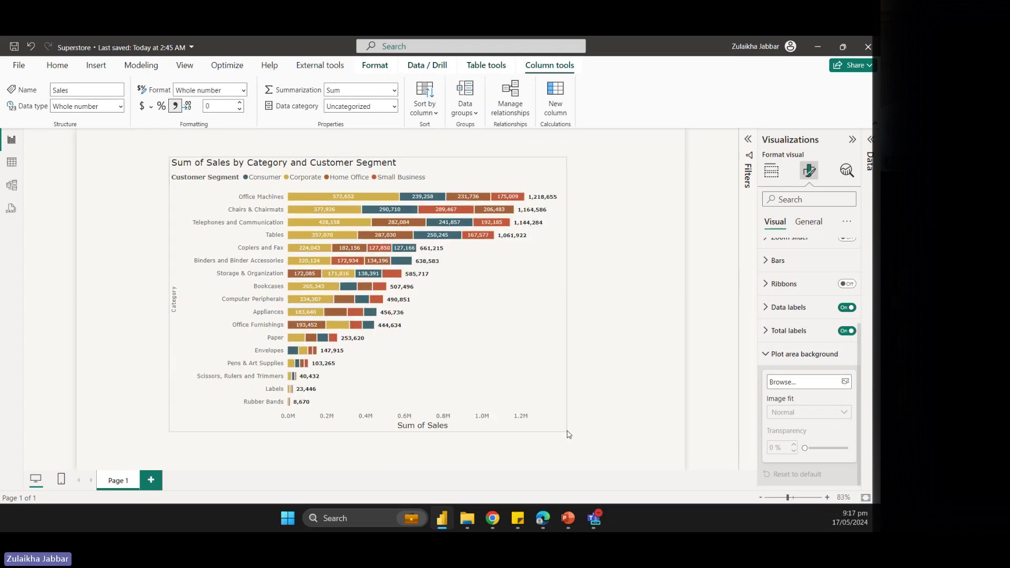
mouse_move(568, 434)
left_mouse_down()
mouse_move(542, 422)
mouse_move(567, 441)
left_mouse_up()
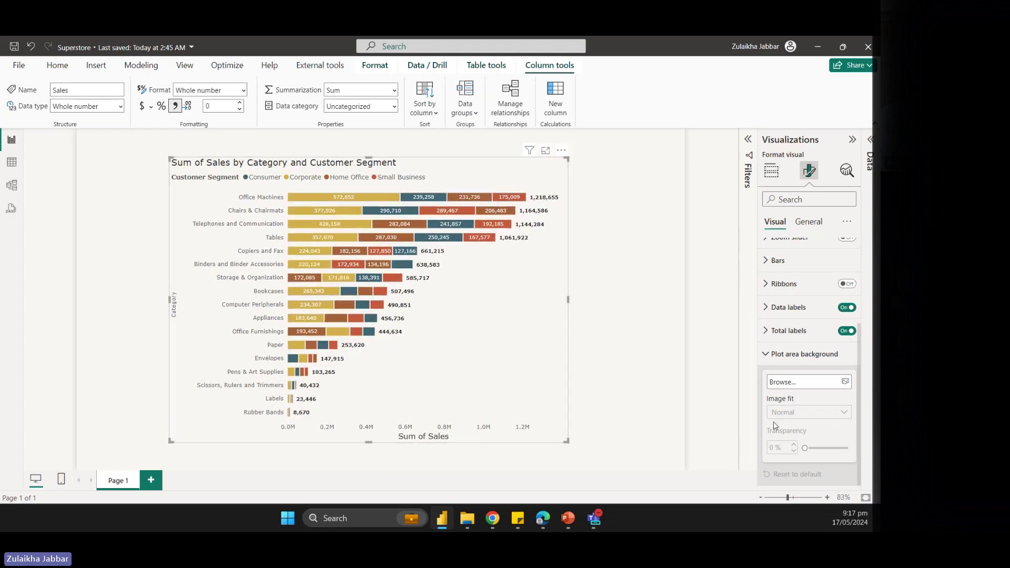
Set Bokeh.jpg from the Sample Backgrounds folder as the plot area background image and shift the chart slightly left and up
left_click(837, 382)
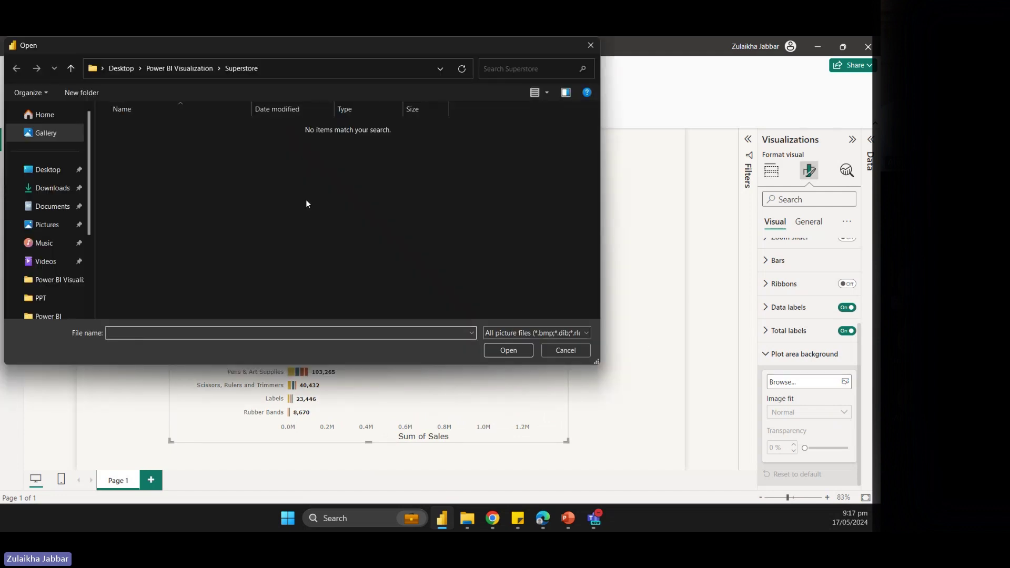
left_click(200, 68)
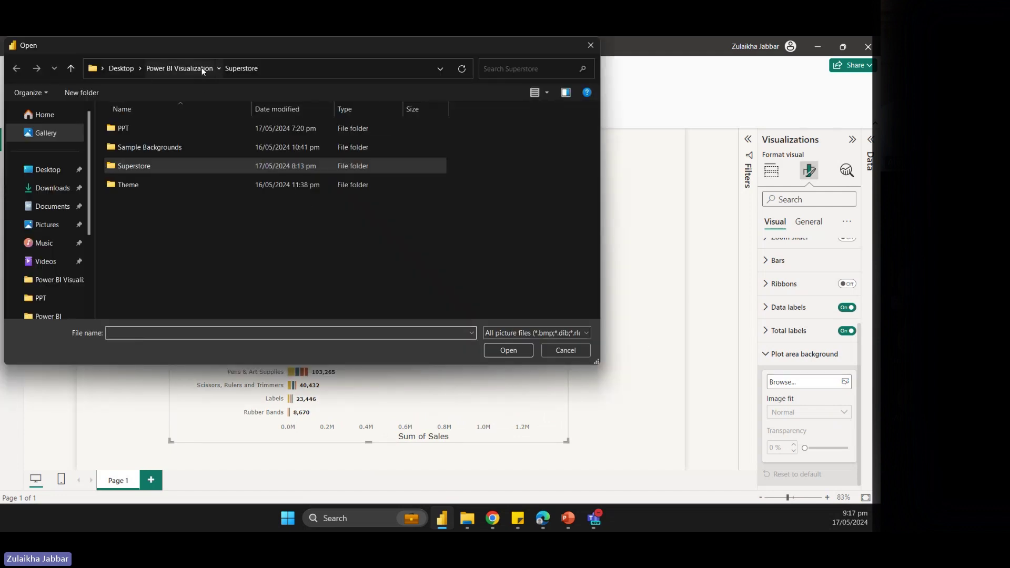
double_click(177, 150)
left_click(141, 141)
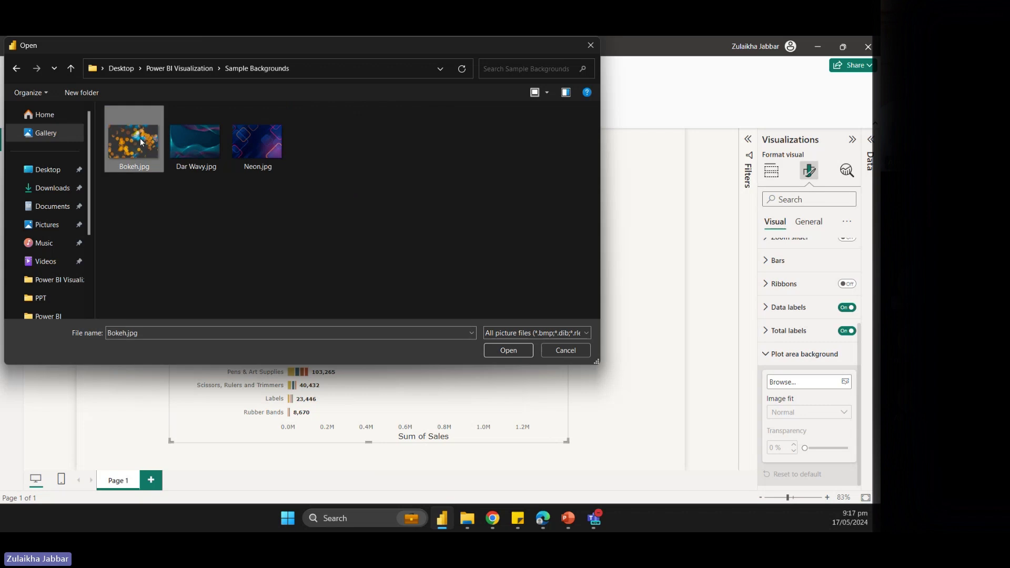
left_click(507, 350)
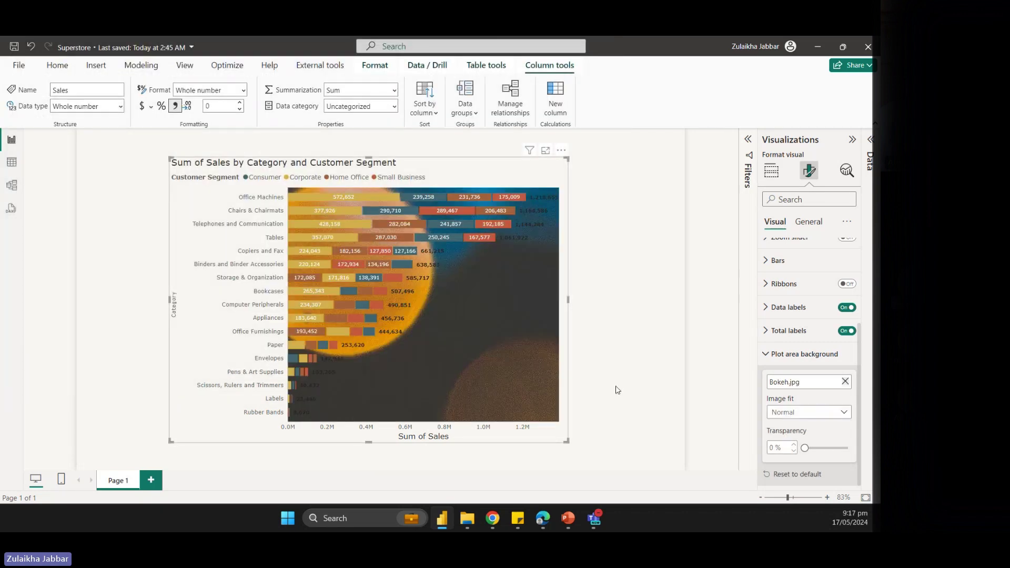
left_click_drag(466, 315, 477, 316)
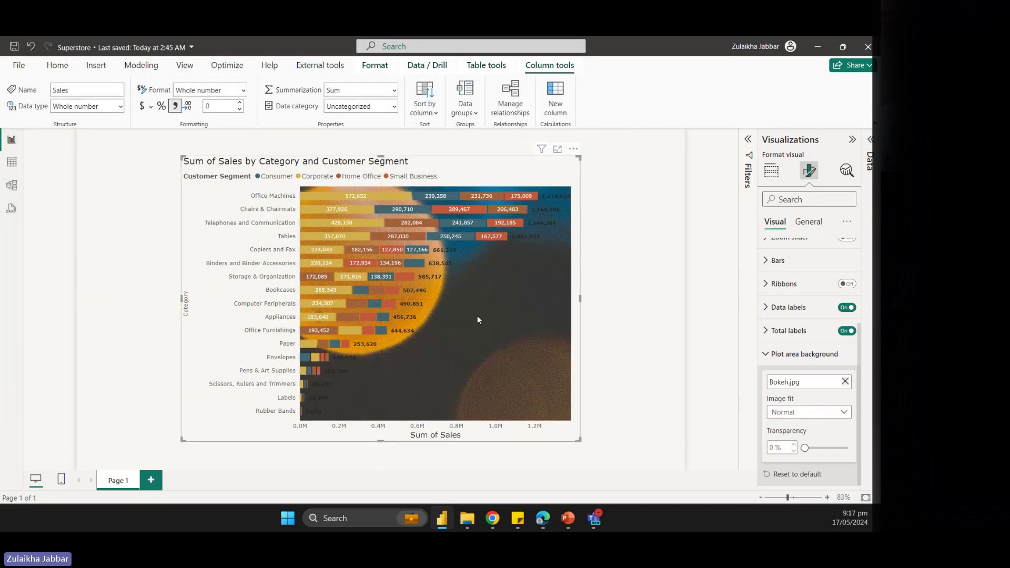
left_click_drag(482, 355, 463, 351)
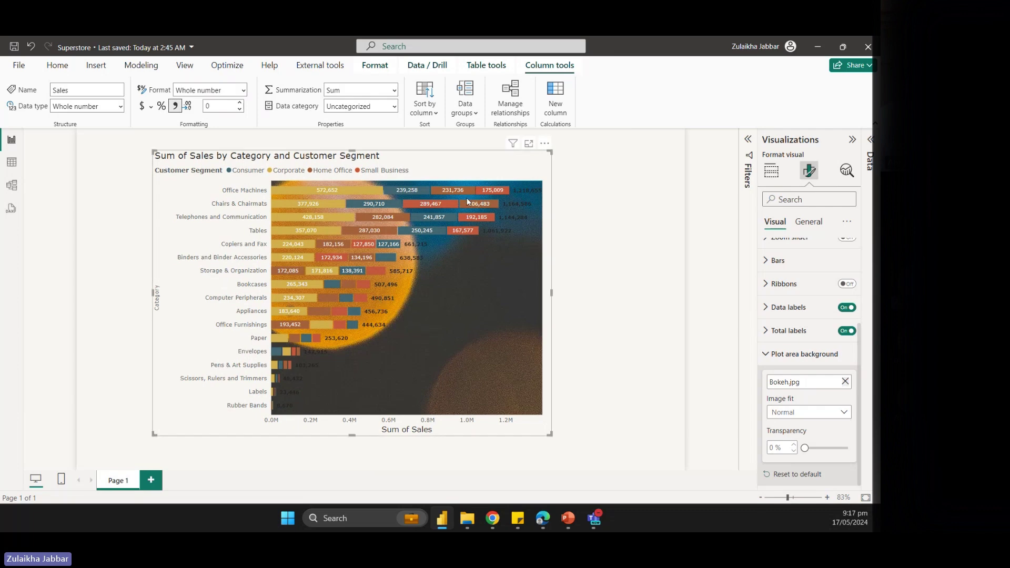
Try the Fit image fit on the plot area background, change it to Fill, and set the transparency to 48%
left_click(834, 415)
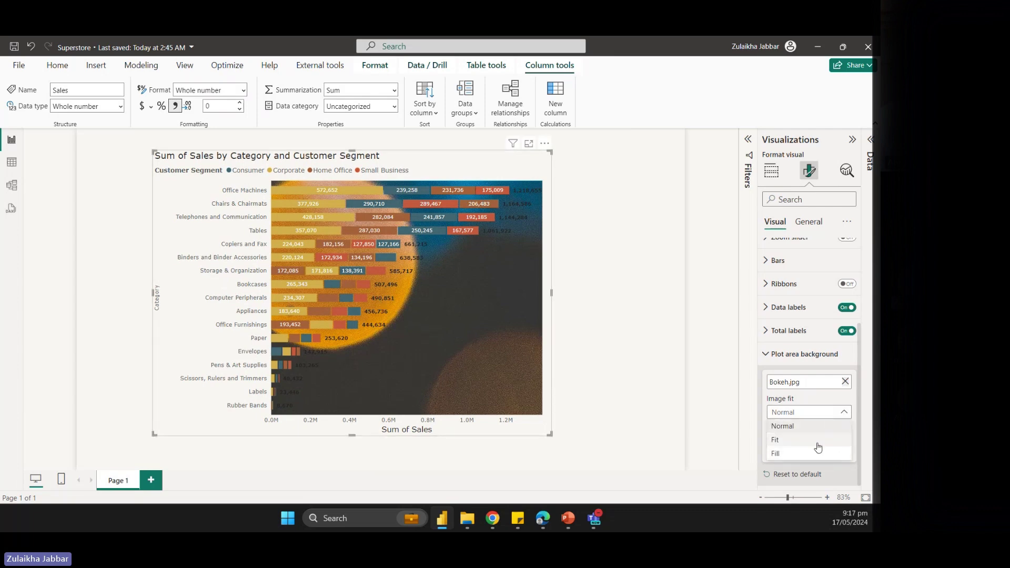
left_click(818, 444)
left_click(807, 413)
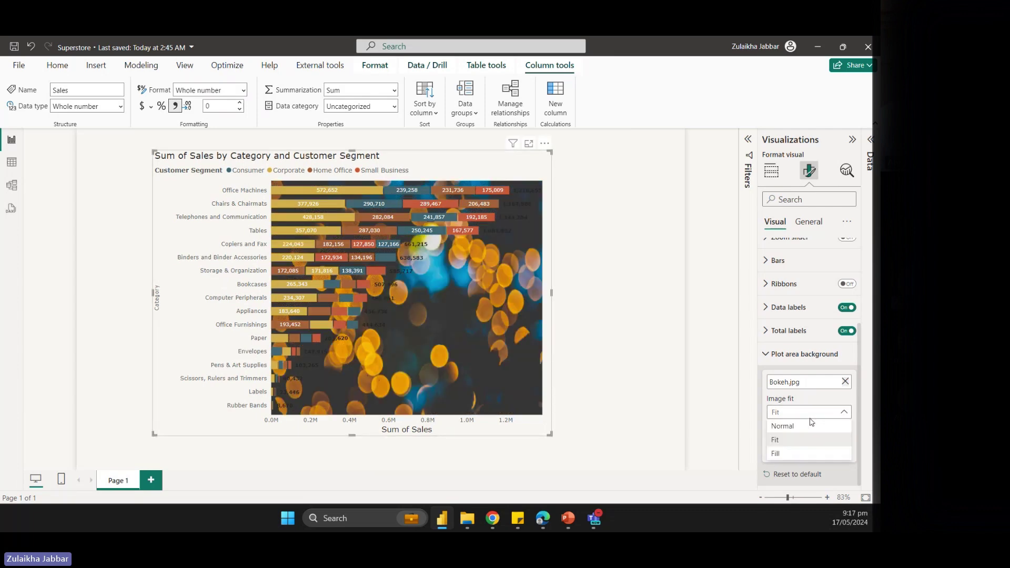
left_click(806, 454)
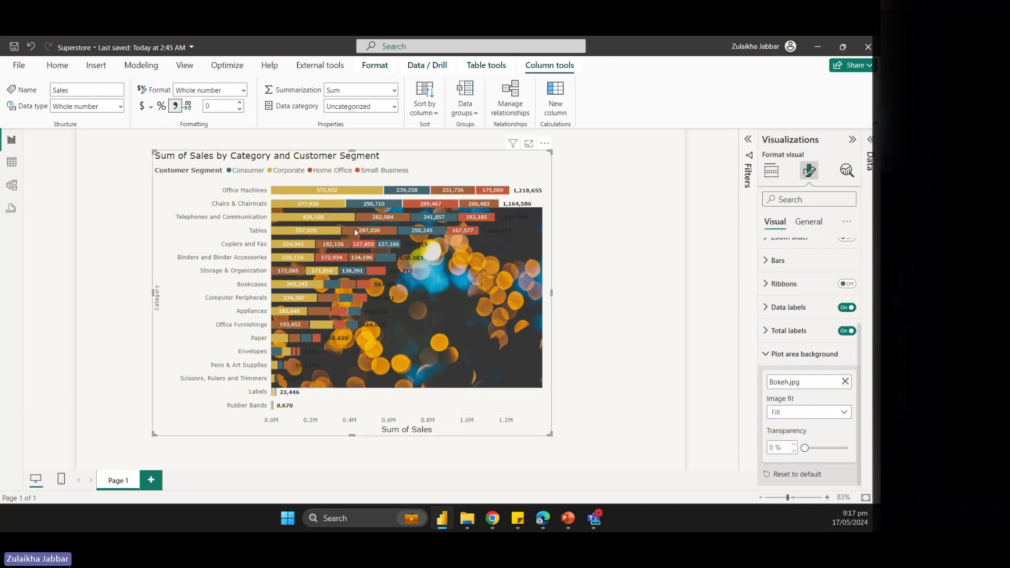
left_click_drag(805, 448, 826, 449)
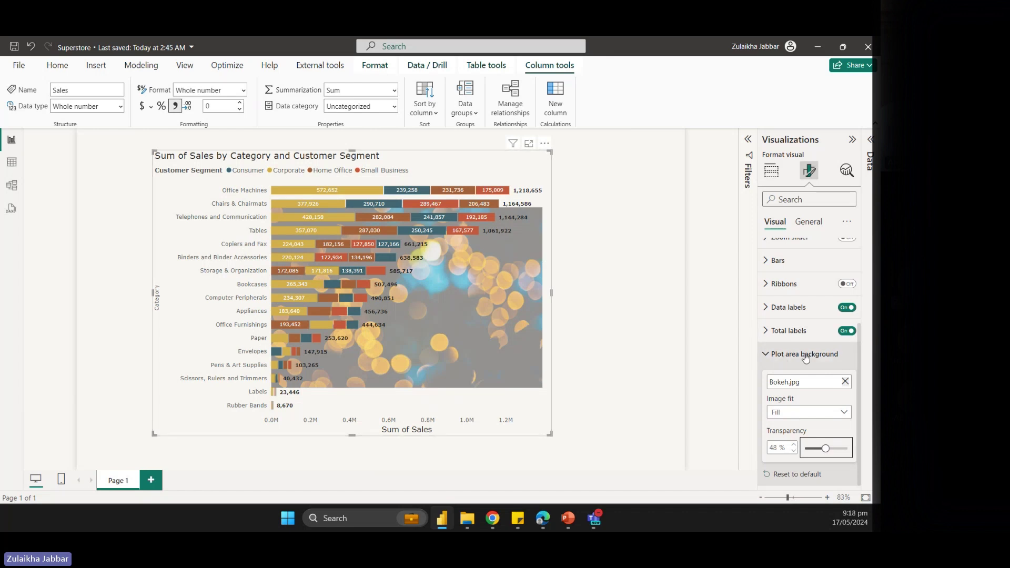
Remove the Bokeh.jpg image from the chart's plot area background and close those settings
left_click(845, 382)
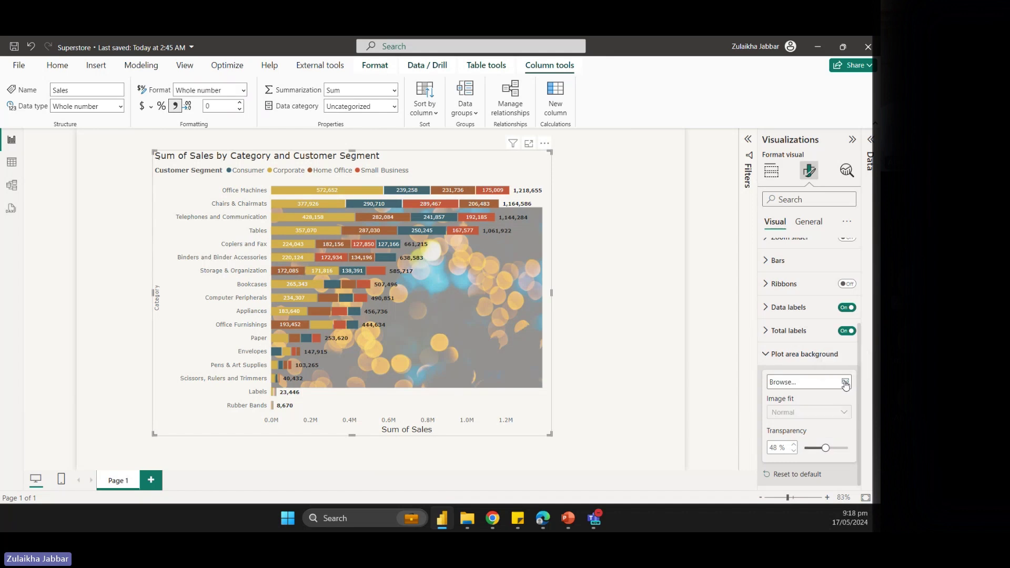
left_click(773, 362)
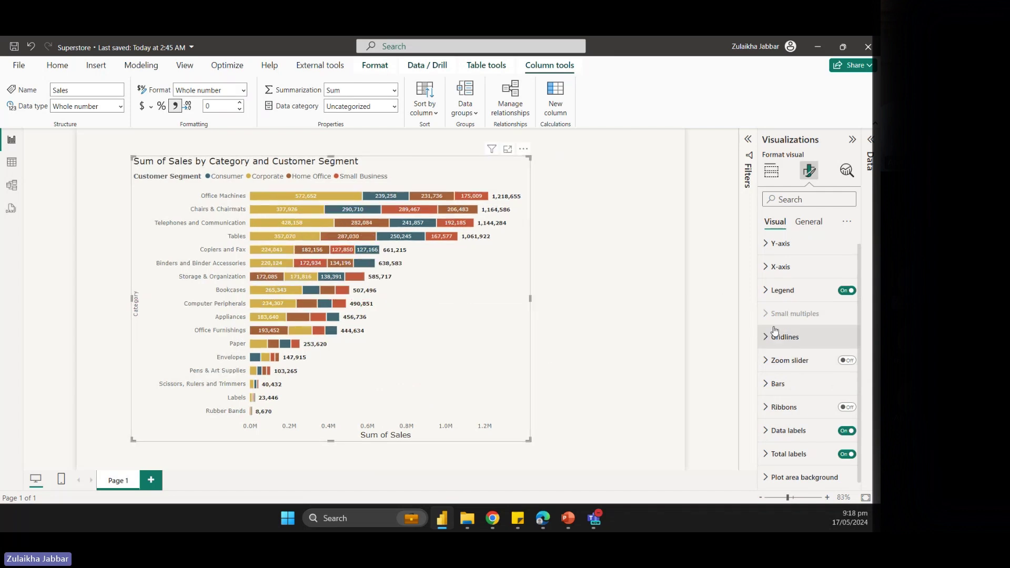
Open the general formatting settings of the stacked bar chart
left_click(814, 230)
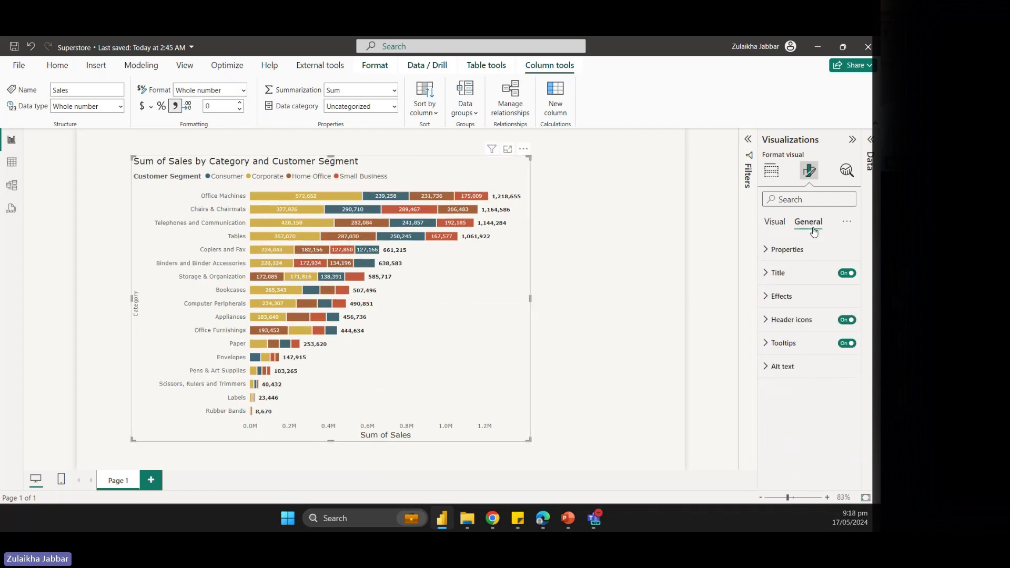